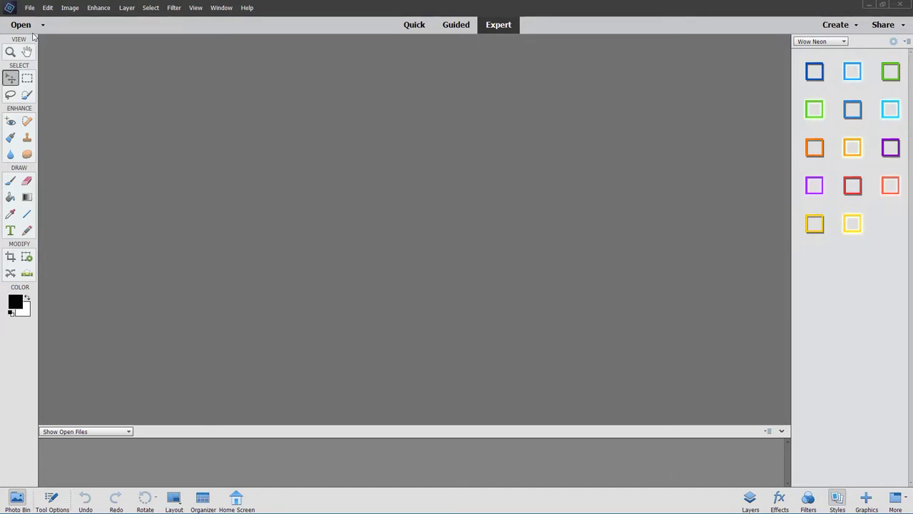
# - Open the black and yellow "Everyone makes mistakes" poster (45901930…_n.jpg) from the PosterEnchancing folder
pyautogui.press('space')
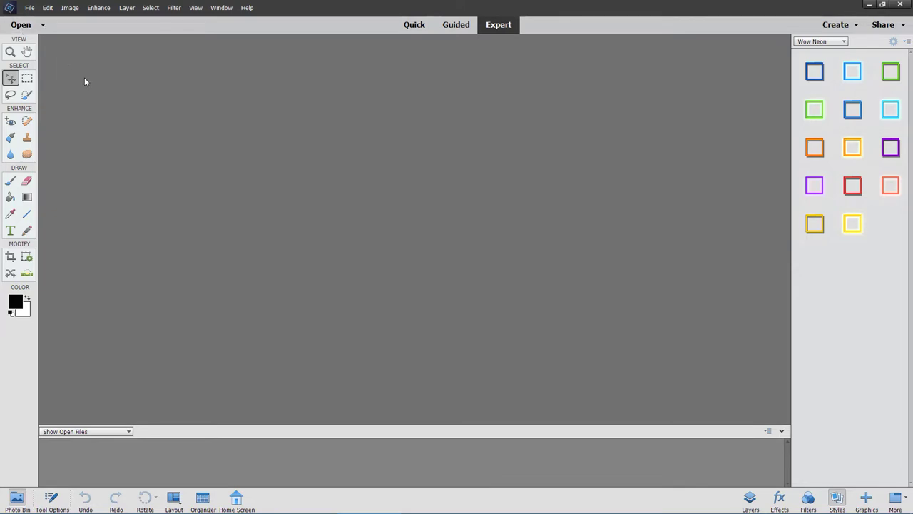
pyautogui.click(21, 26)
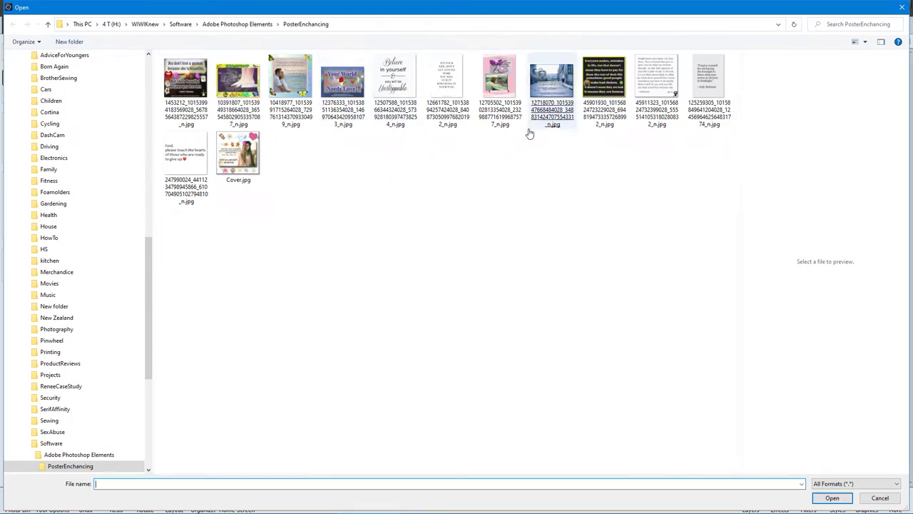
pyautogui.doubleClick(609, 68)
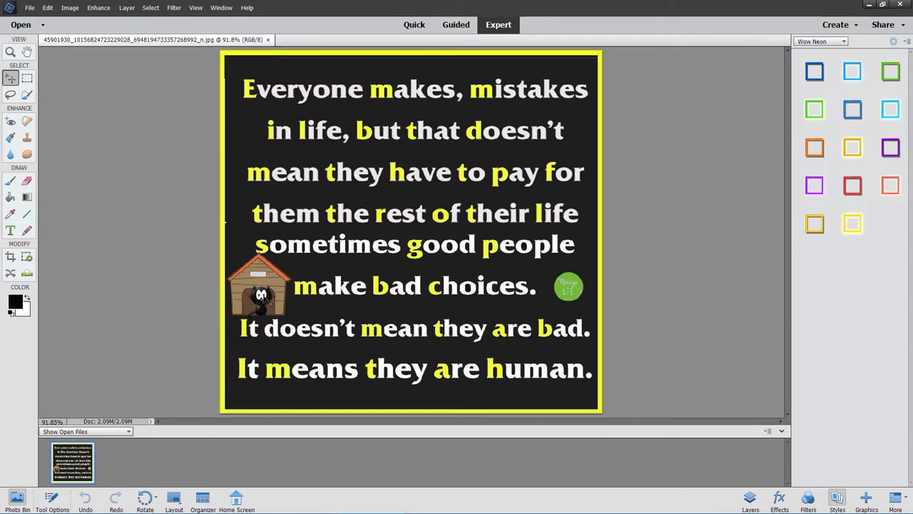
# - Show the Graphics category of the graphics library by type and select the Black Cat graphic
pyautogui.click(867, 497)
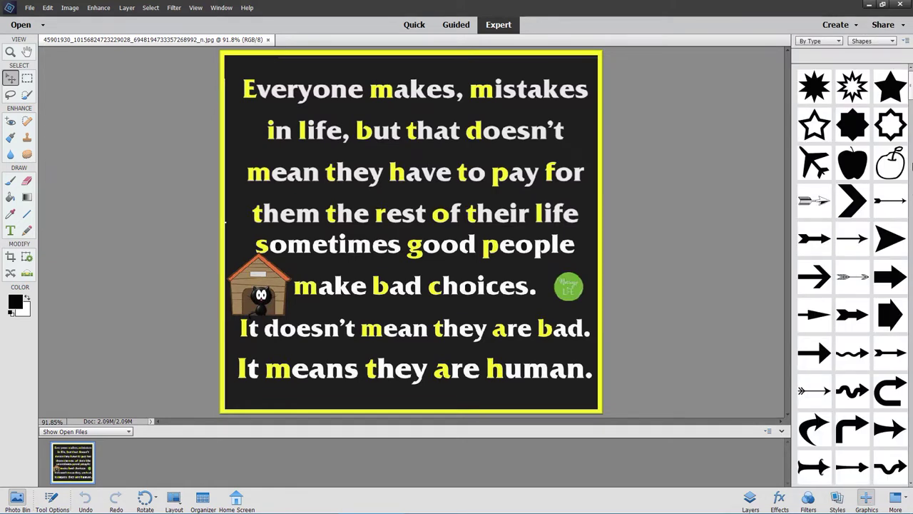
pyautogui.click(871, 41)
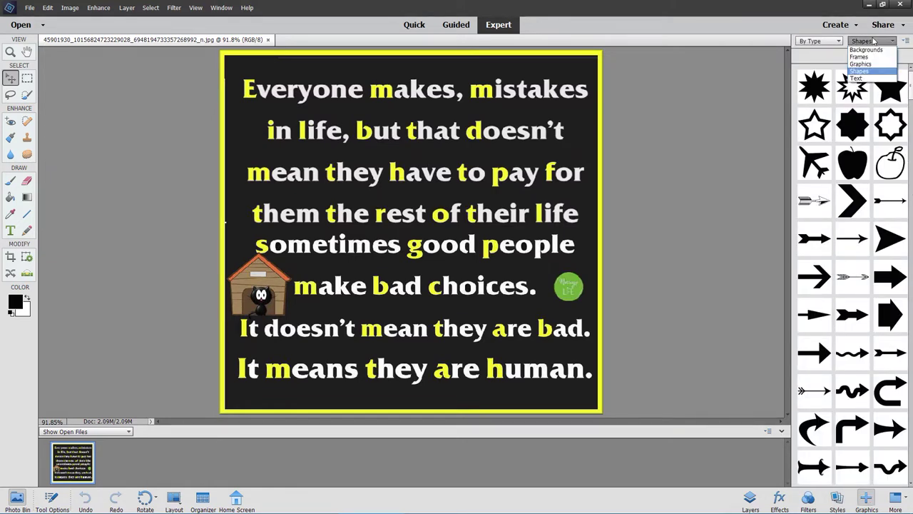
pyautogui.click(861, 64)
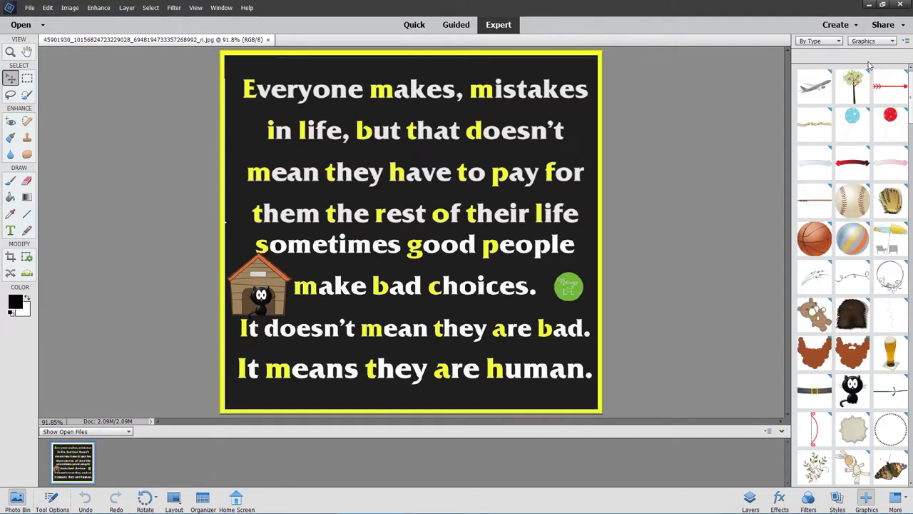
pyautogui.moveTo(861, 399); pyautogui.dragTo(293, 303)
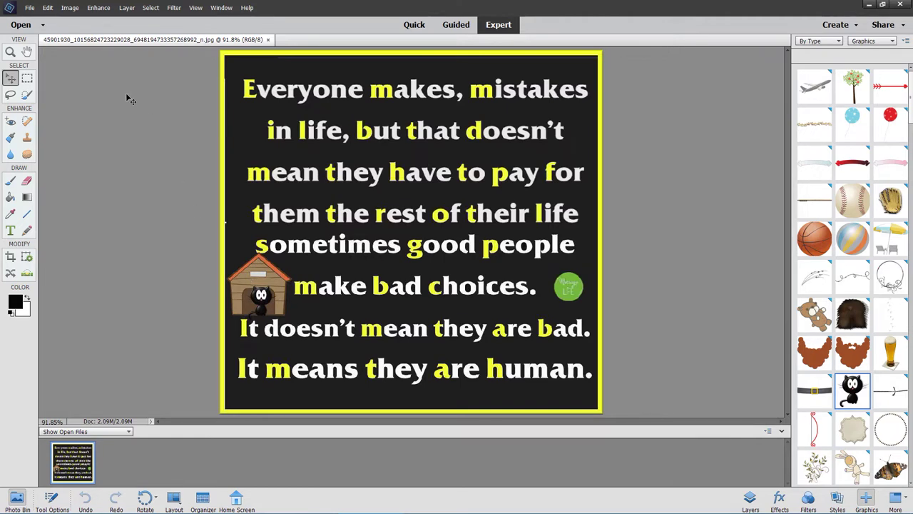
# - Open Cover.jpg from the PosterEnchancing folder
pyautogui.click(20, 25)
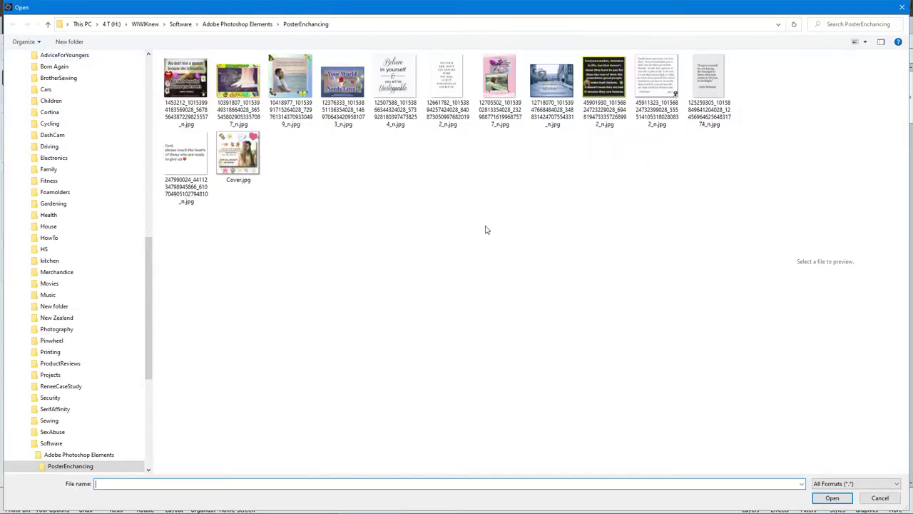
pyautogui.doubleClick(227, 142)
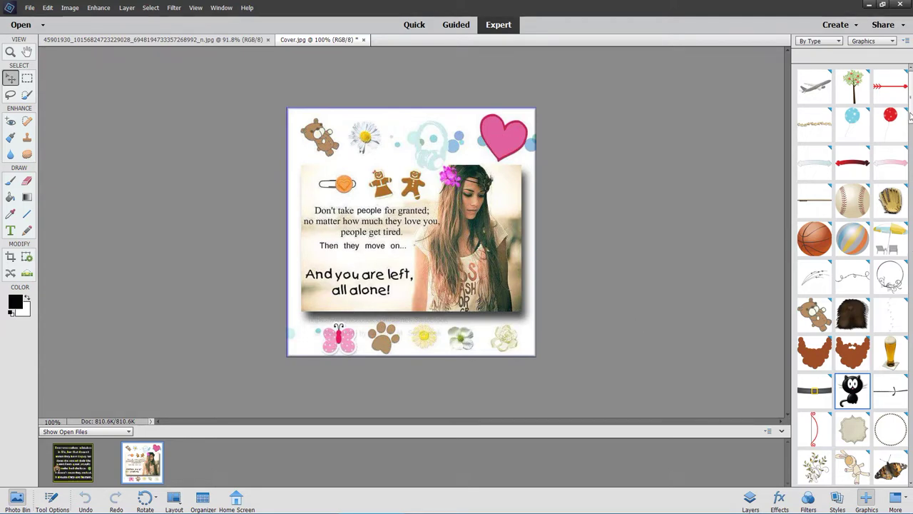
# - Look through the graphics library for artwork used on the cover poster, such as the gingerbread man, daisy and teddy bear
pyautogui.scroll(-15, 909, 116)
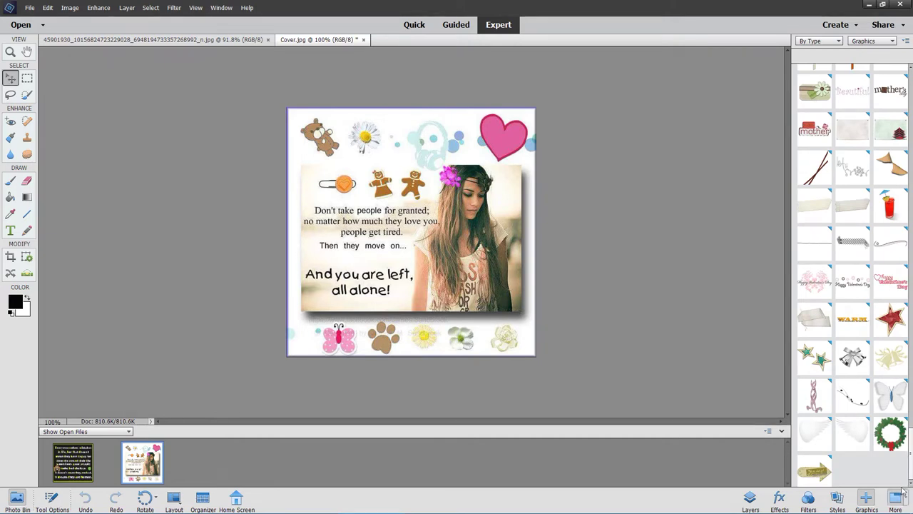
pyautogui.scroll(1, 911, 421)
pyautogui.moveTo(911, 421); pyautogui.dragTo(911, 381)
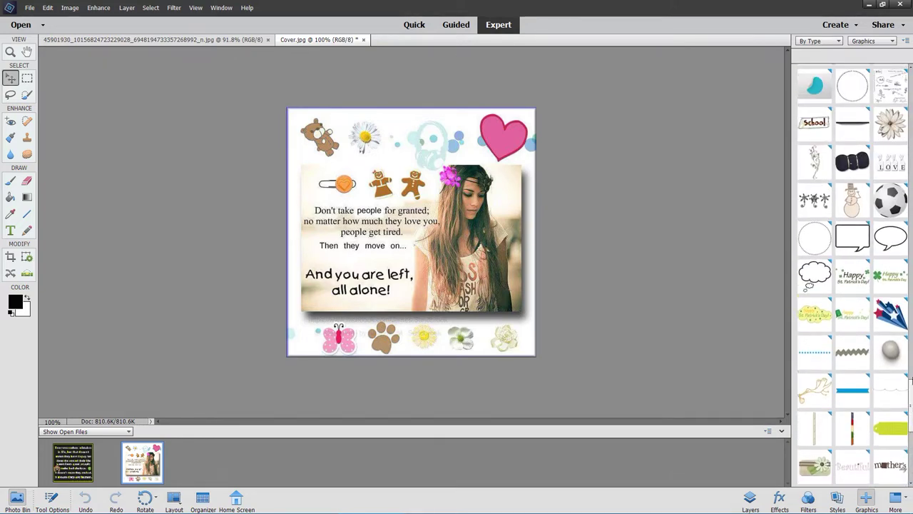
pyautogui.moveTo(911, 382); pyautogui.dragTo(912, 260)
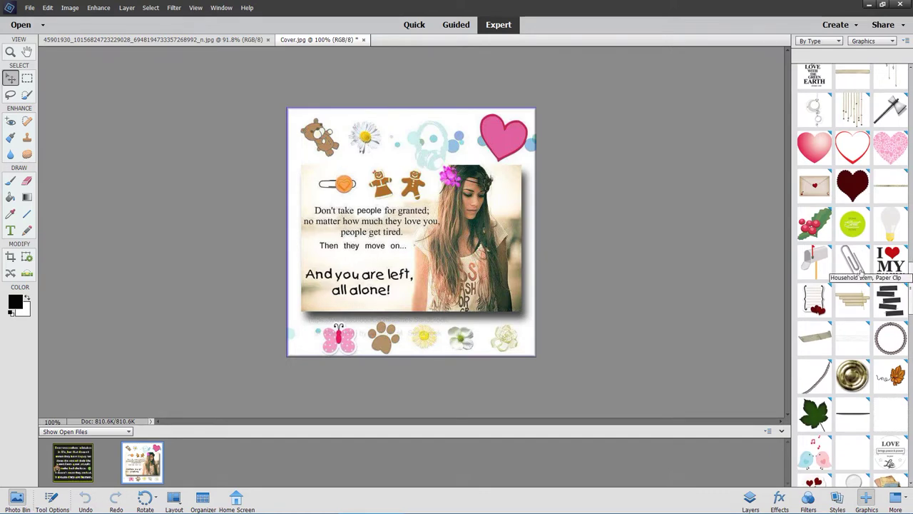
pyautogui.scroll(5, 911, 303)
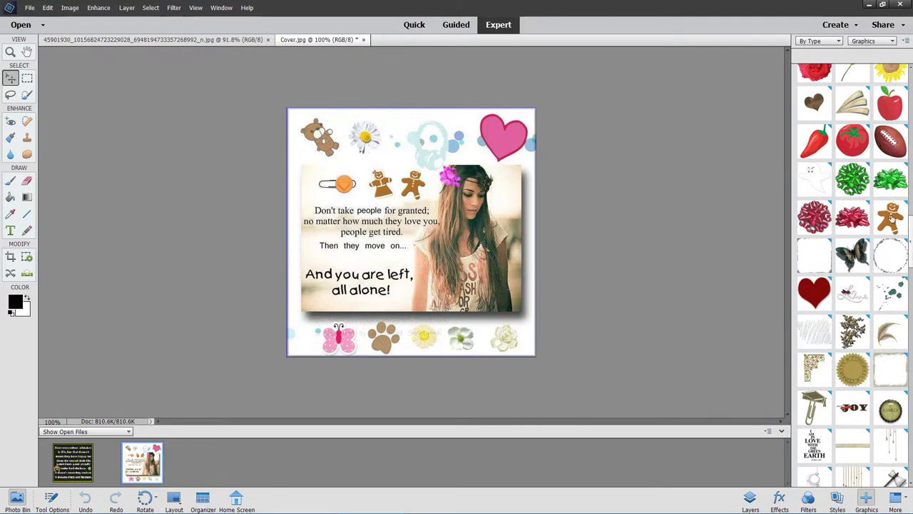
pyautogui.moveTo(891, 217); pyautogui.dragTo(662, 191)
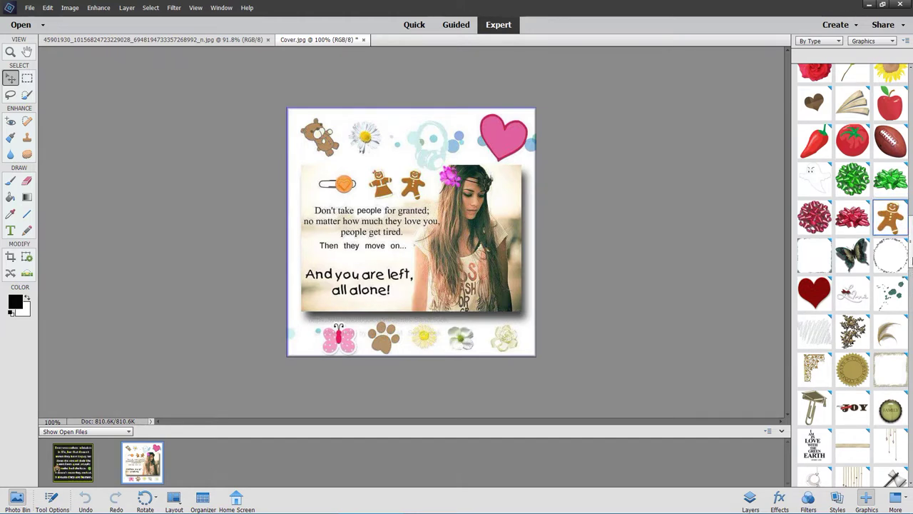
pyautogui.moveTo(875, 409); pyautogui.dragTo(891, 373)
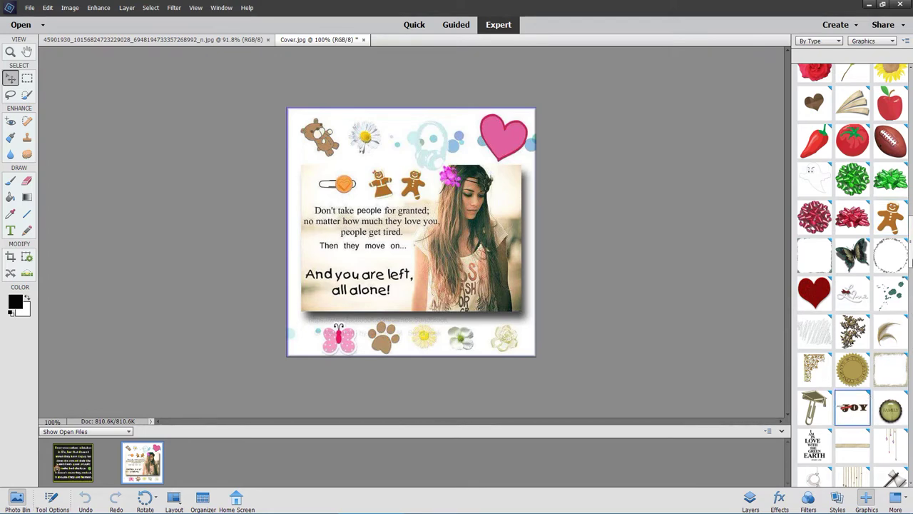
pyautogui.scroll(5, 899, 300)
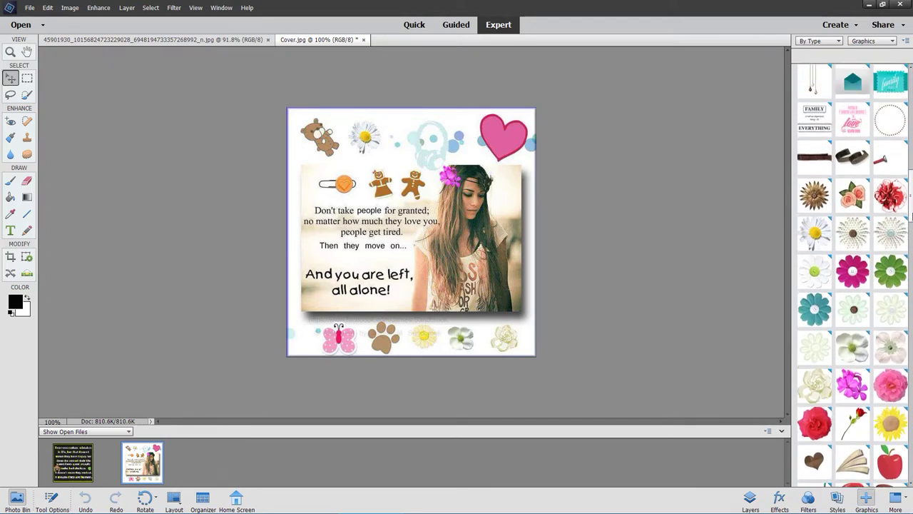
pyautogui.moveTo(817, 236)
pyautogui.mouseDown()
pyautogui.moveTo(452, 173)
pyautogui.moveTo(391, 146)
pyautogui.moveTo(396, 139)
pyautogui.moveTo(358, 166)
pyautogui.moveTo(393, 135)
pyautogui.moveTo(817, 222)
pyautogui.moveTo(816, 229)
pyautogui.mouseUp()
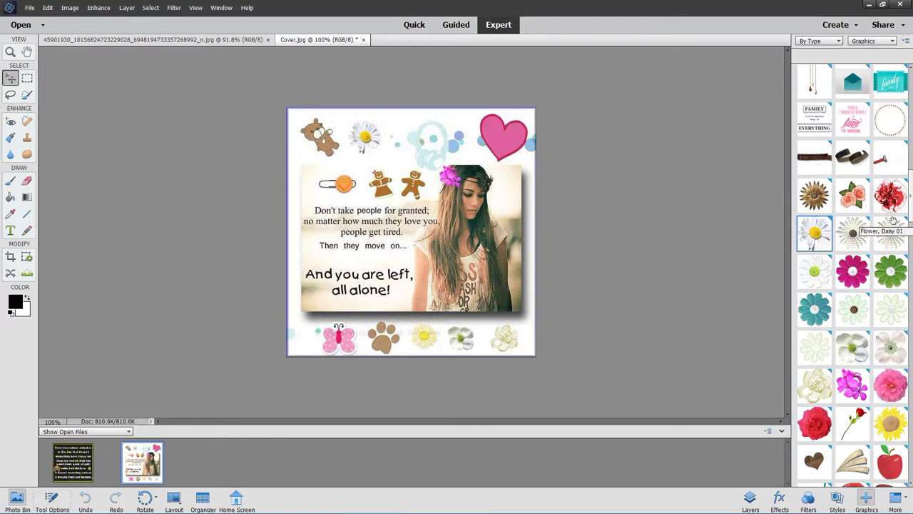
pyautogui.scroll(10, 856, 271)
pyautogui.scroll(8, 852, 275)
pyautogui.moveTo(816, 252); pyautogui.dragTo(355, 125)
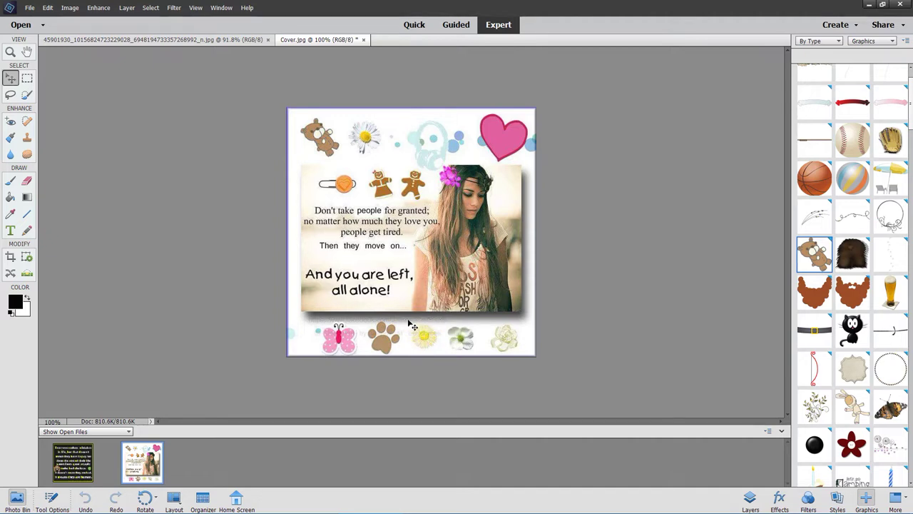
# - Open the poster with bare feet (10391807…_n.jpg) and the butterfly-cornered poster with a couple (10418977…_n.jpg)
pyautogui.click(19, 25)
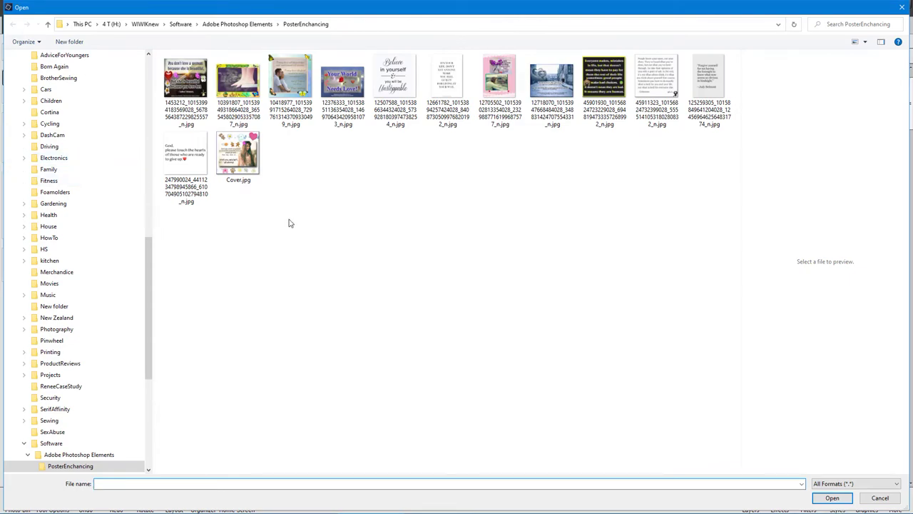
pyautogui.doubleClick(234, 71)
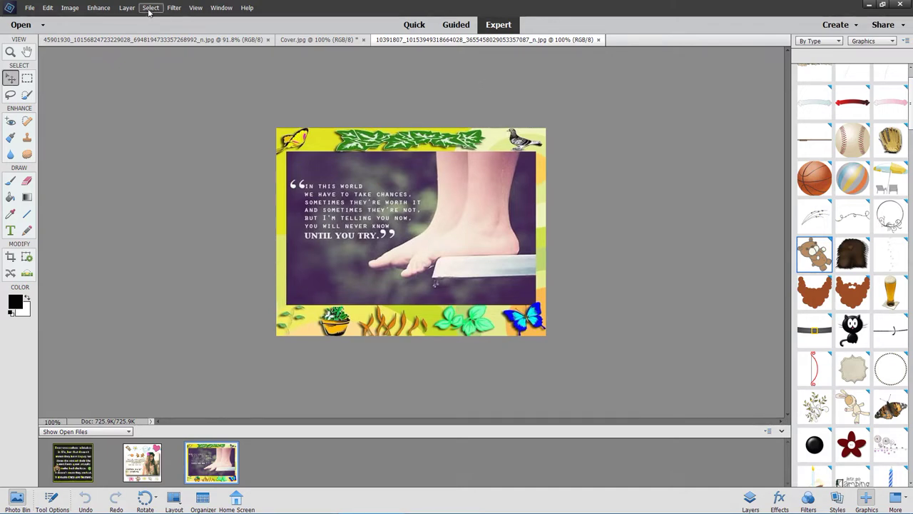
pyautogui.click(21, 25)
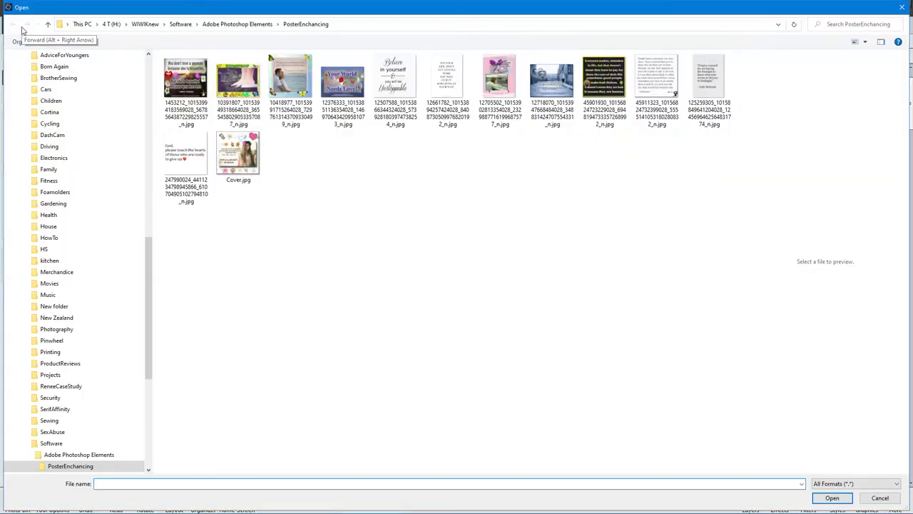
pyautogui.click(280, 72)
pyautogui.doubleClick(278, 69)
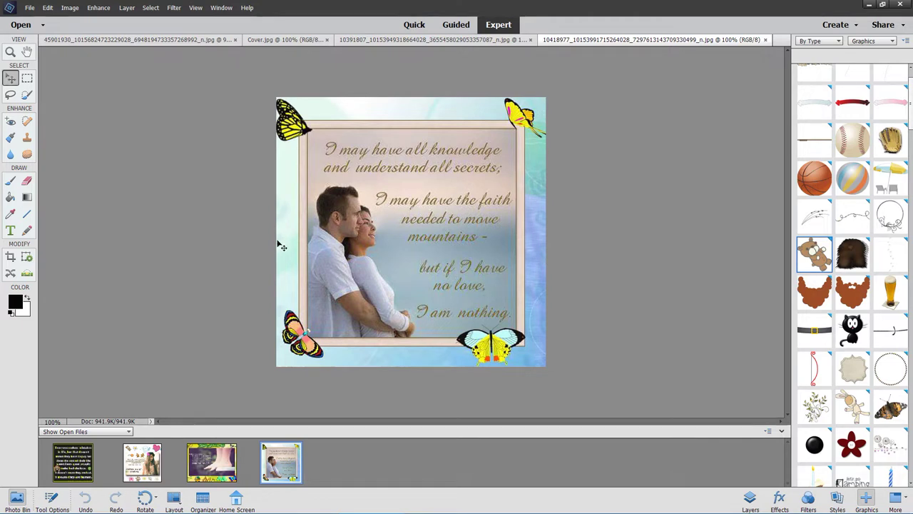
# - Open the "People know your name, not your story" poster (45911323…_n.jpg)
pyautogui.click(25, 25)
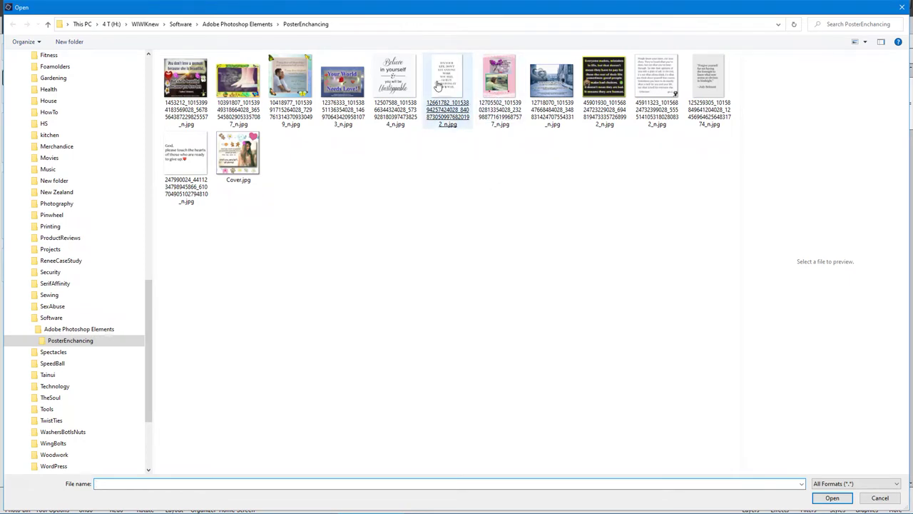
pyautogui.click(661, 77)
pyautogui.doubleClick(661, 77)
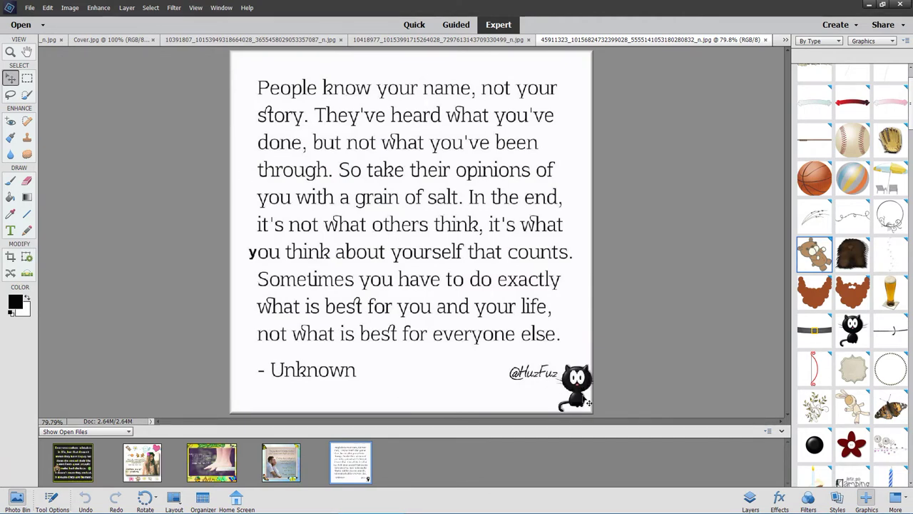
# - Try a second Black Cat graphic beside the signature on the poster and remove it again
pyautogui.moveTo(853, 330); pyautogui.dragTo(475, 389)
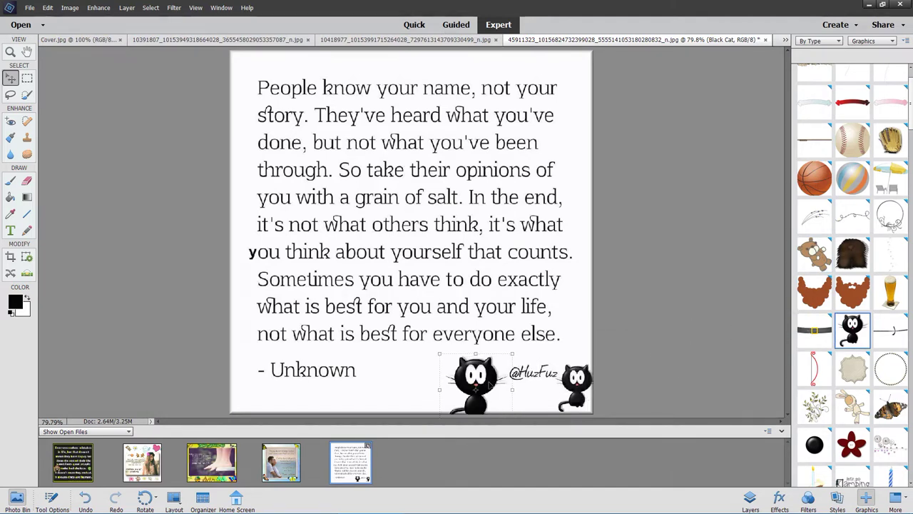
pyautogui.press('Delete')
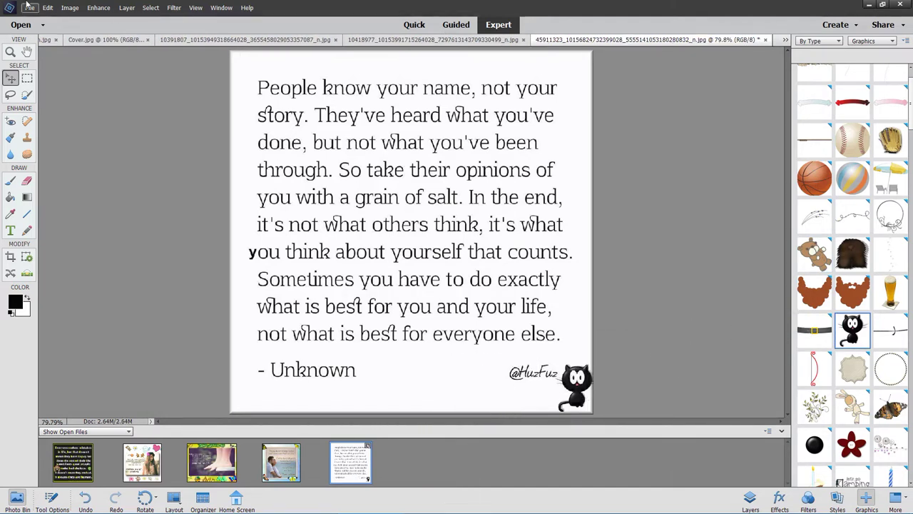
# - Open the "Your World Needs Love!" poster (12376333…_n.jpg) and the "Believe in yourself" poster (12507588…_n.jpg)
pyautogui.click(16, 25)
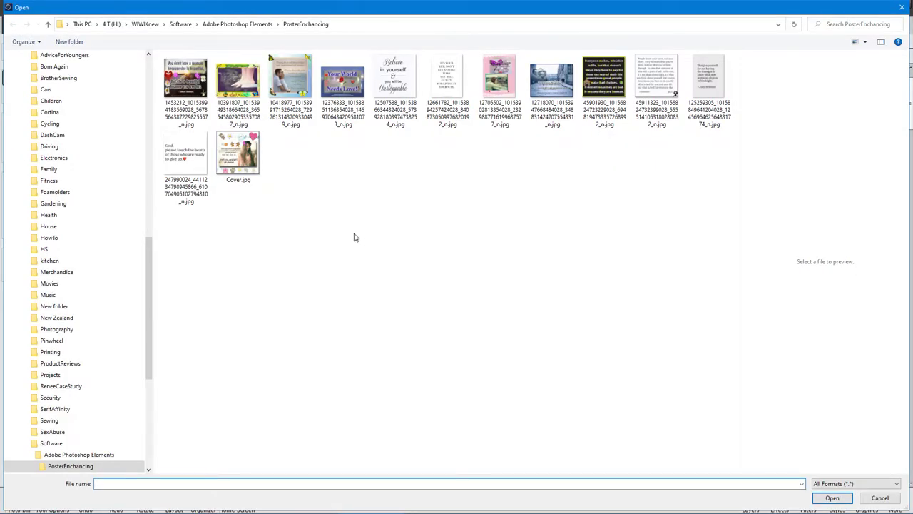
pyautogui.doubleClick(345, 80)
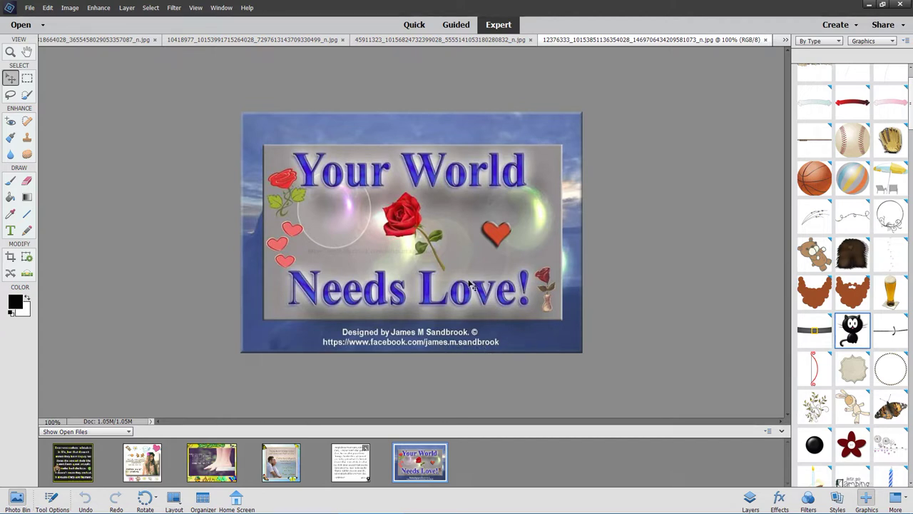
pyautogui.click(20, 25)
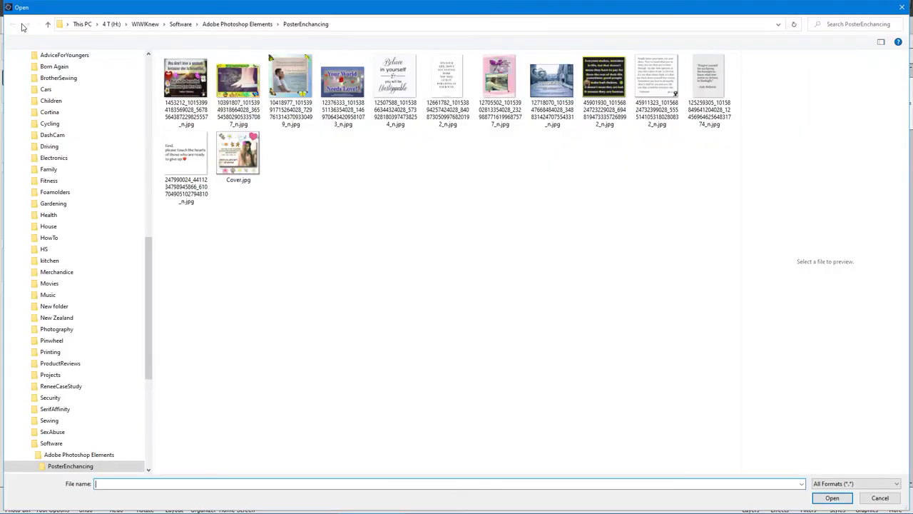
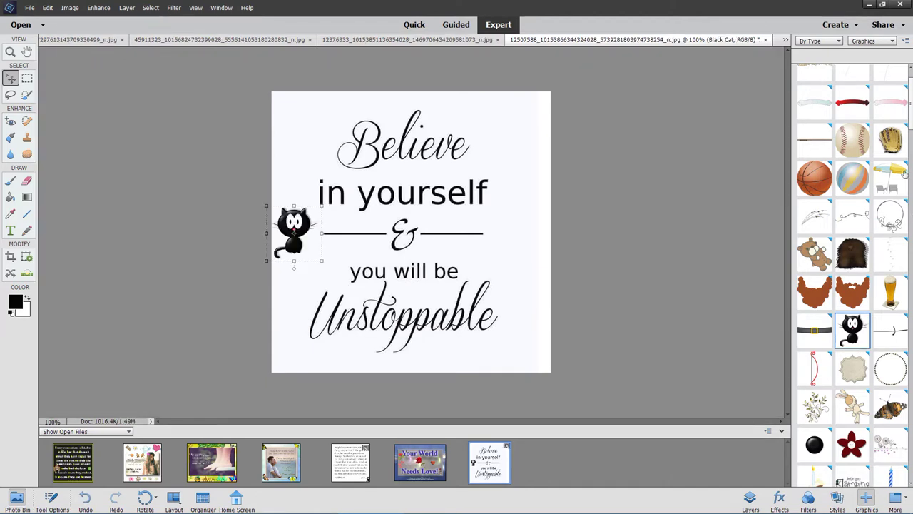
# - Add the Flower, Daisy 01 graphic to the poster's upper-right corner and the magenta flower graphic to its lower-left corner
pyautogui.scroll(2, 911, 105)
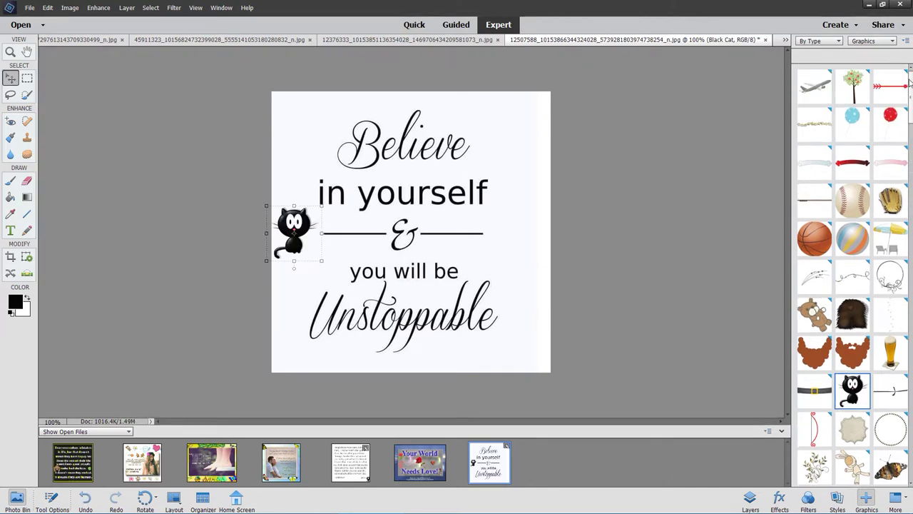
pyautogui.moveTo(910, 83); pyautogui.dragTo(911, 191)
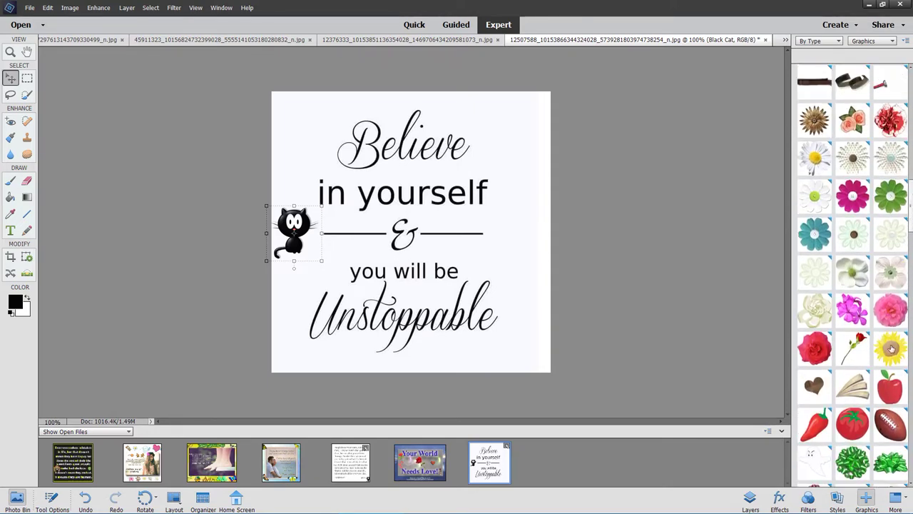
pyautogui.moveTo(853, 157); pyautogui.dragTo(522, 121)
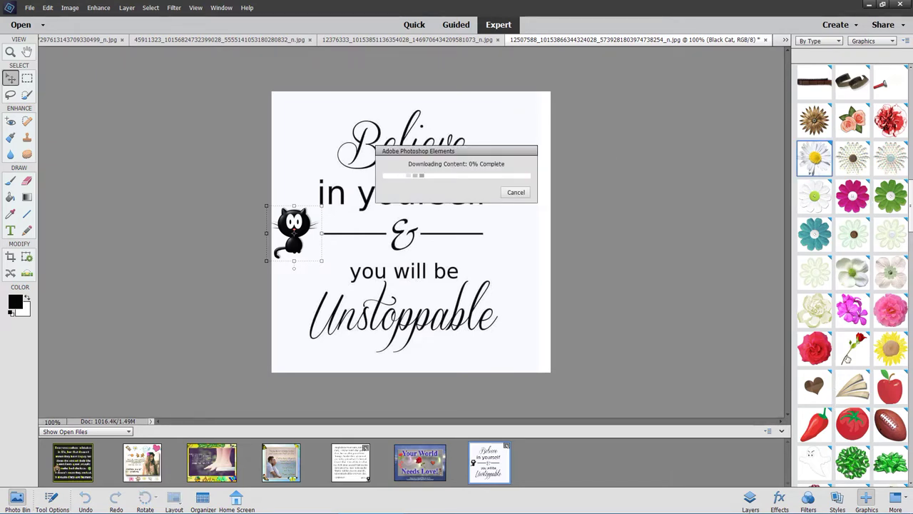
pyautogui.moveTo(855, 315); pyautogui.dragTo(289, 353)
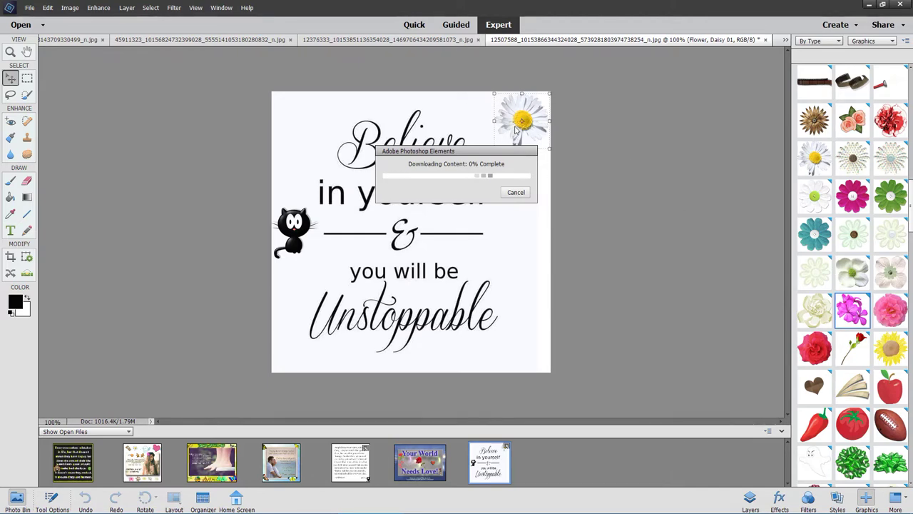
# - Move the daisy to the poster's upper-left corner and scale it down to about 53%
pyautogui.moveTo(520, 121); pyautogui.dragTo(300, 119)
pyautogui.moveTo(327, 89); pyautogui.dragTo(300, 113)
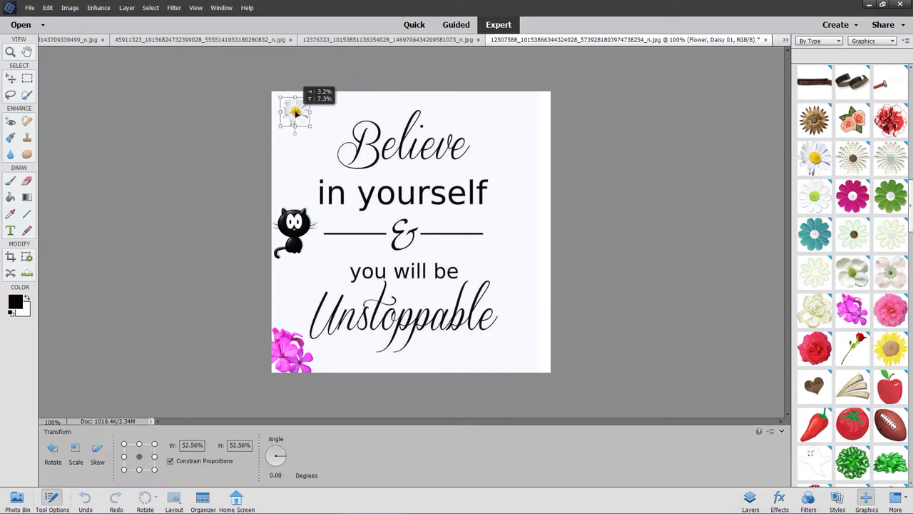
pyautogui.click(276, 147)
pyautogui.click(507, 161)
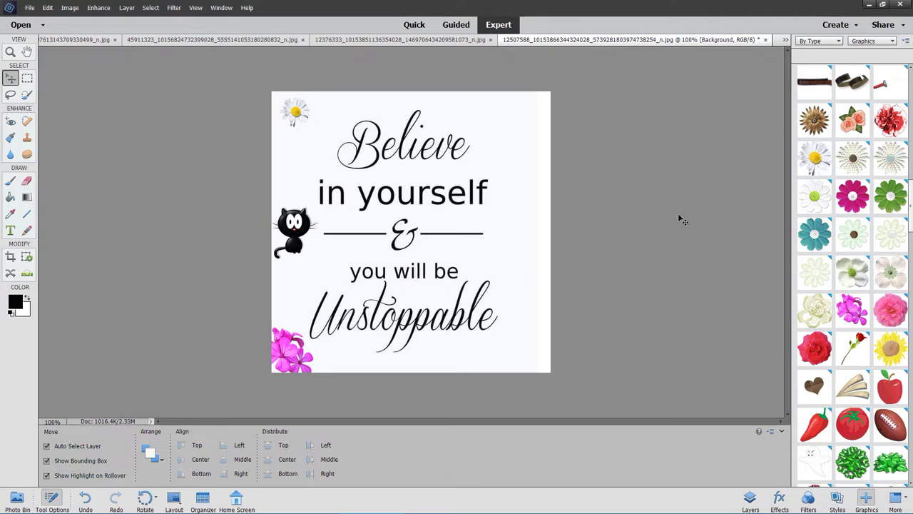
# - Scale the pink geranium to about 82% so it fits inside the poster's lower-left corner
pyautogui.click(289, 357)
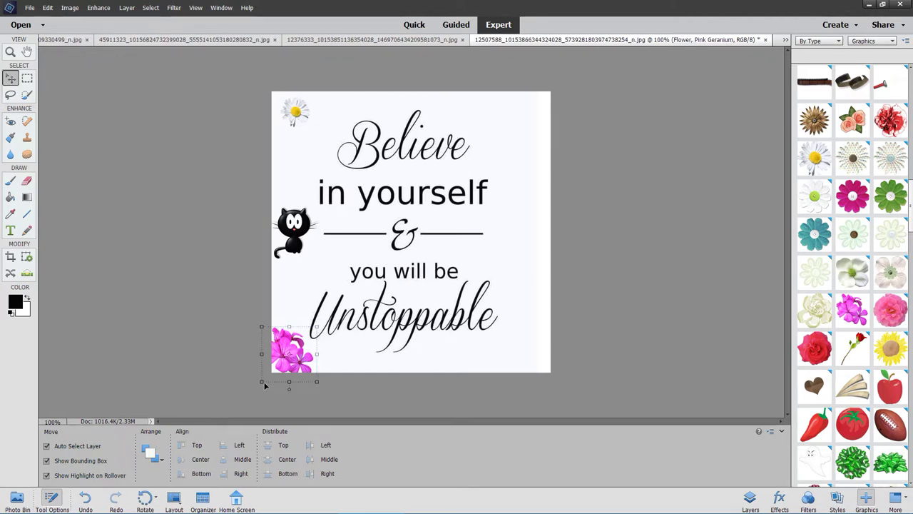
pyautogui.moveTo(262, 384); pyautogui.dragTo(271, 373)
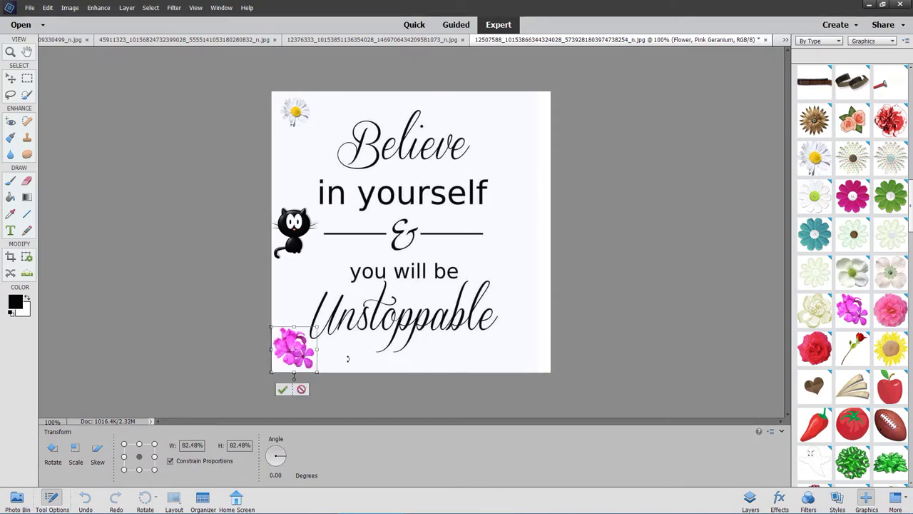
pyautogui.click(282, 389)
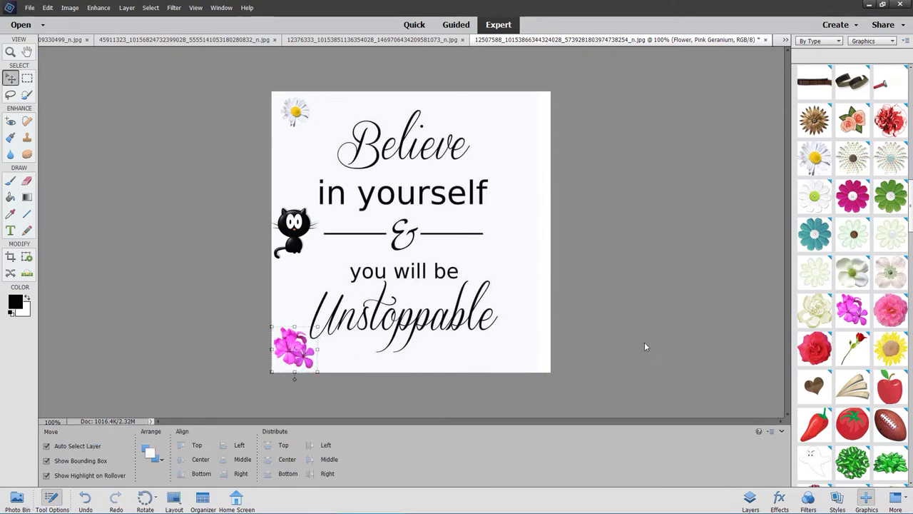
# - Add the Household Item, Light Bulb graphic, scaled to 55.5%, just after the word "Unstoppable"
pyautogui.scroll(-5, 912, 176)
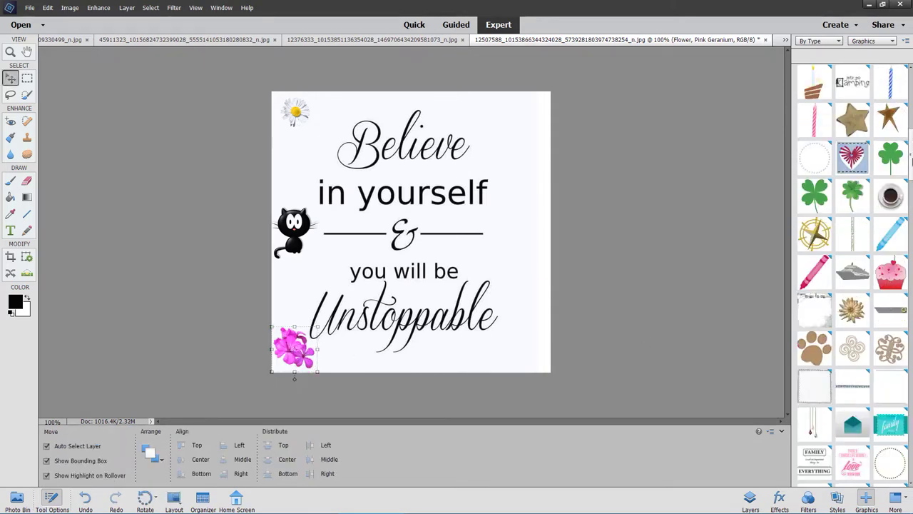
pyautogui.moveTo(910, 172); pyautogui.dragTo(911, 289)
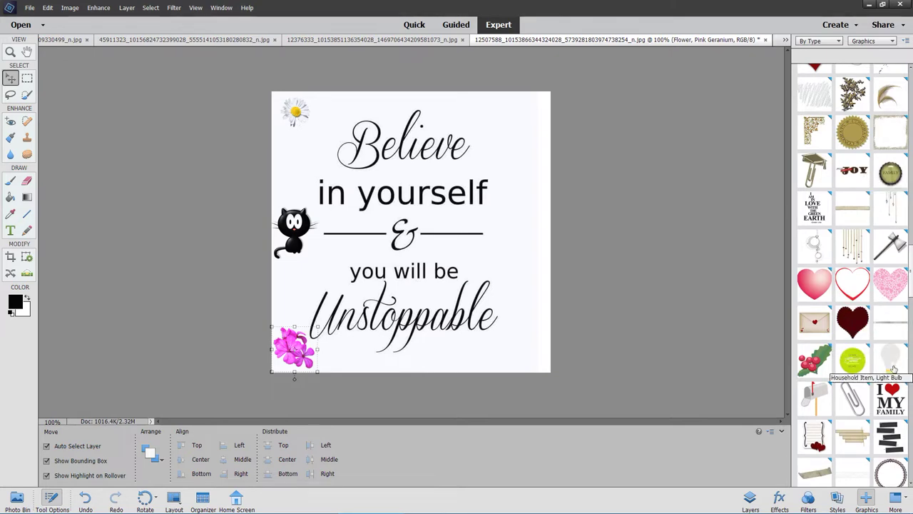
pyautogui.moveTo(894, 355); pyautogui.dragTo(449, 240)
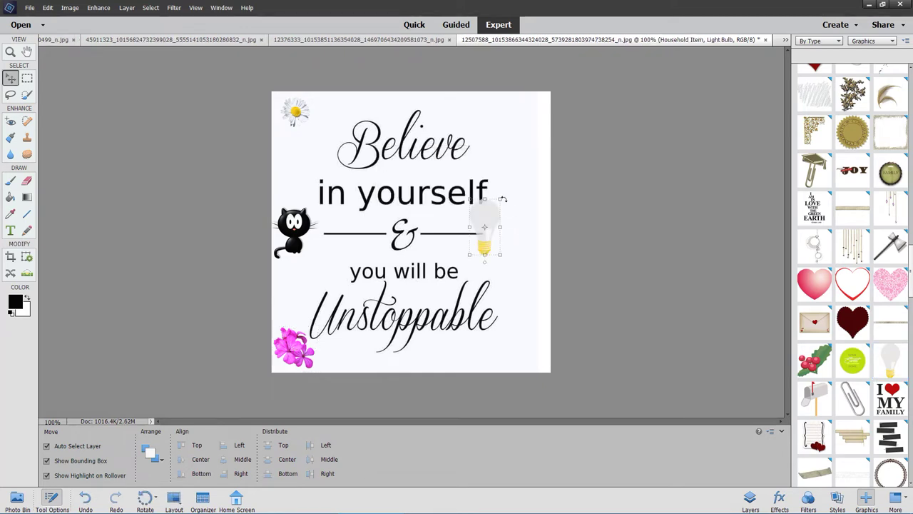
pyautogui.moveTo(500, 200); pyautogui.dragTo(511, 323)
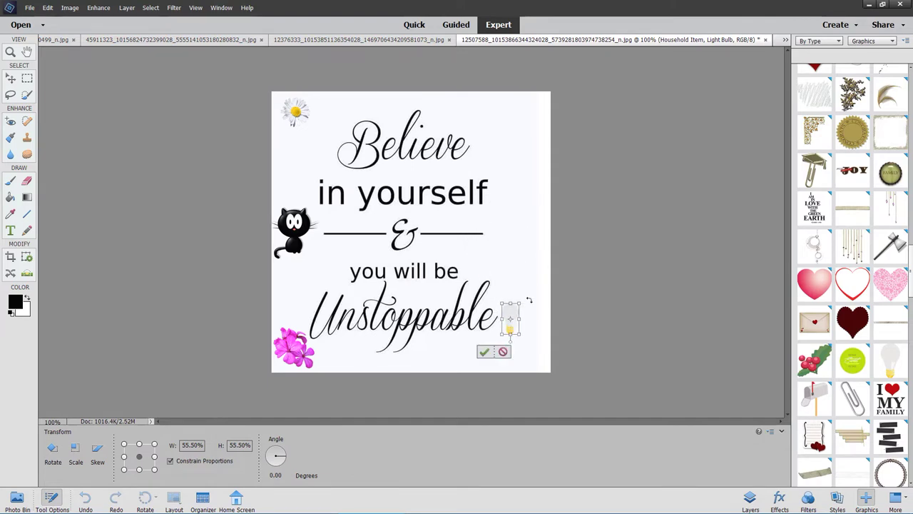
pyautogui.click(487, 352)
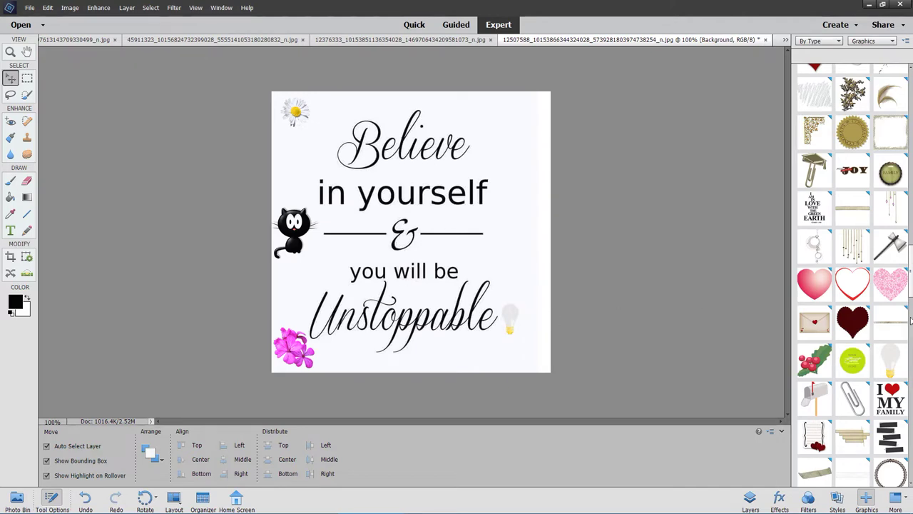
# - Try the singing lovebirds graphic in the poster's upper-right area and remove it again
pyautogui.moveTo(910, 282); pyautogui.dragTo(910, 345)
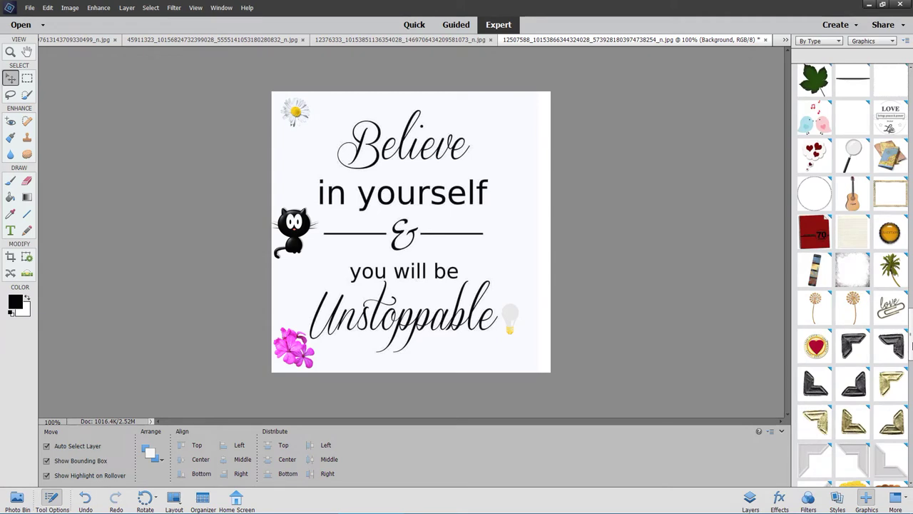
pyautogui.moveTo(819, 137); pyautogui.dragTo(499, 122)
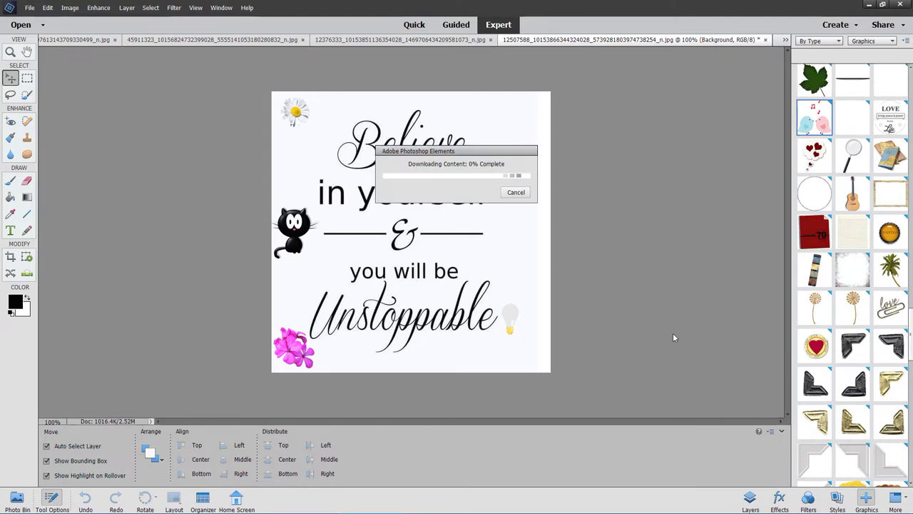
pyautogui.moveTo(511, 148); pyautogui.dragTo(521, 153)
pyautogui.press('Delete')
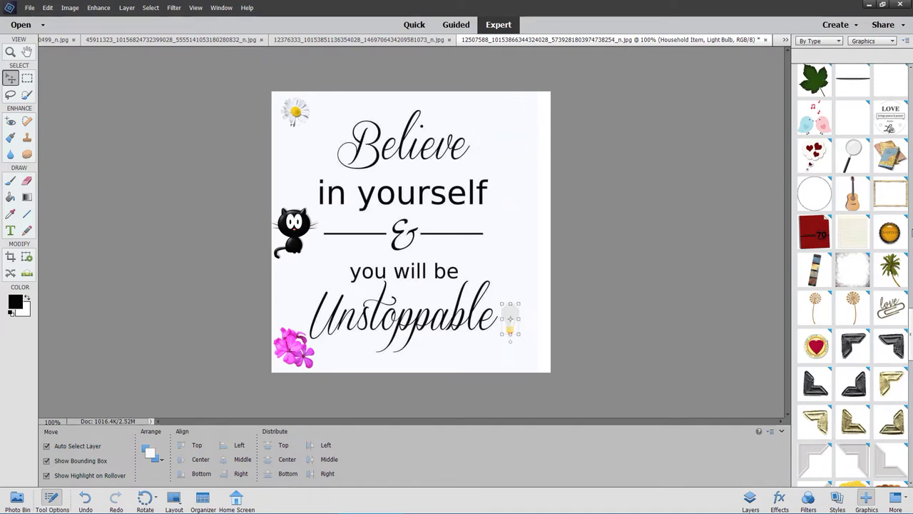
# - Browse the remaining graphics and add the Musical Instrument, Acoustic Guitar graphic to the poster's upper-right corner
pyautogui.moveTo(910, 315); pyautogui.dragTo(911, 460)
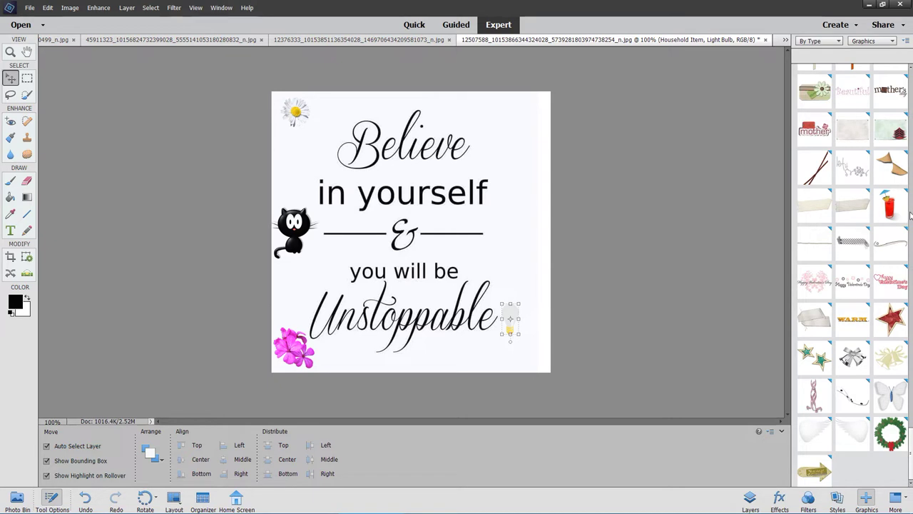
pyautogui.scroll(5, 911, 121)
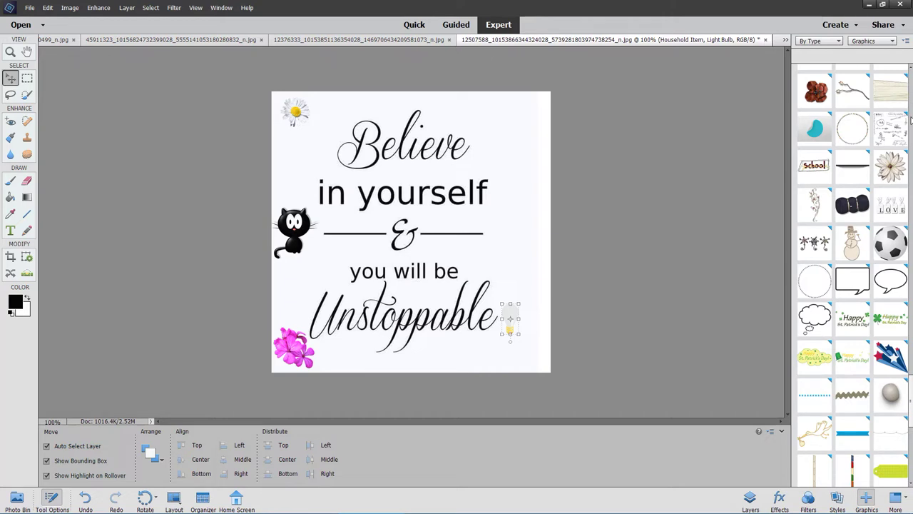
pyautogui.scroll(5, 911, 121)
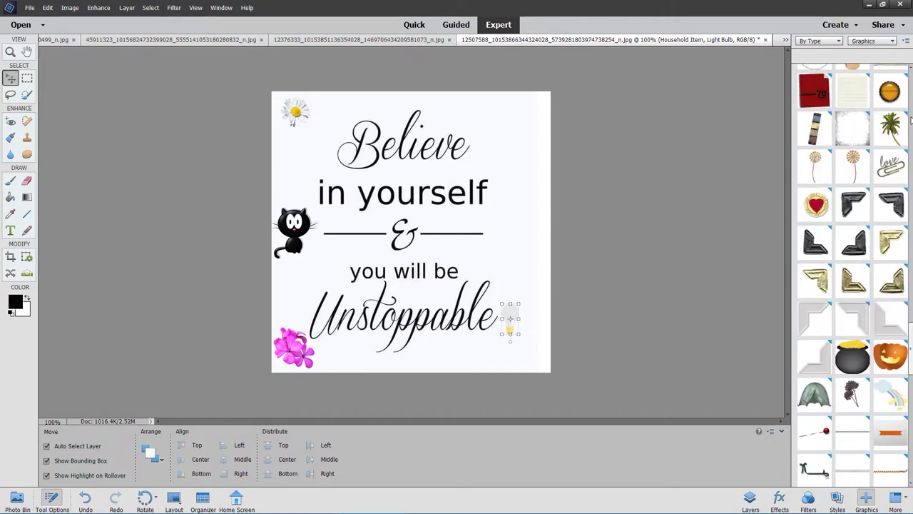
pyautogui.scroll(5, 911, 121)
pyautogui.scroll(-1, 851, 361)
pyautogui.moveTo(853, 442); pyautogui.dragTo(522, 139)
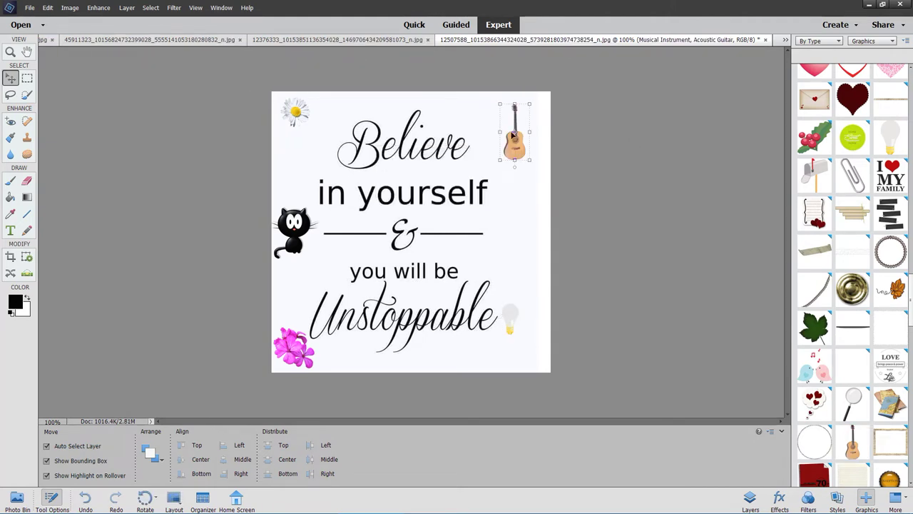
pyautogui.click(487, 147)
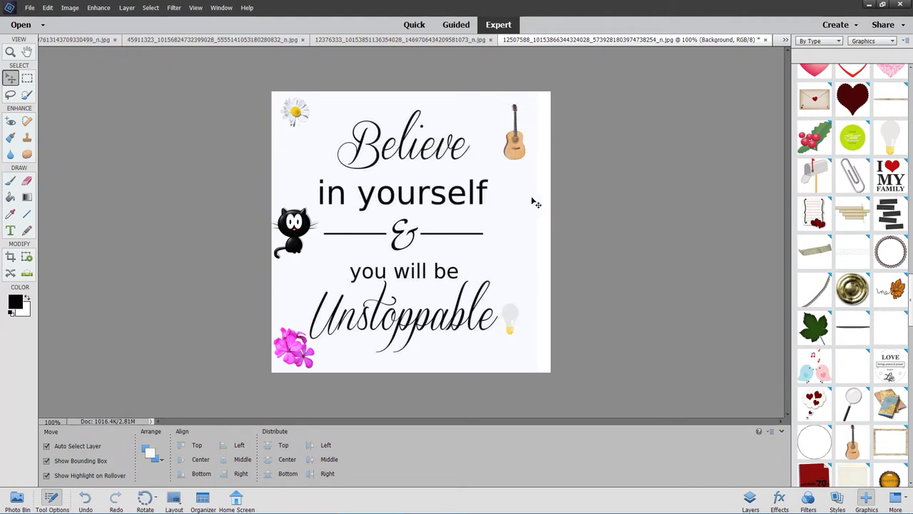
# - Tilt the guitar clockwise and place it at the right end of the divider line beside the ampersand
pyautogui.click(521, 154)
pyautogui.moveTo(535, 100); pyautogui.dragTo(518, 223)
pyautogui.click(469, 169)
pyautogui.click(535, 145)
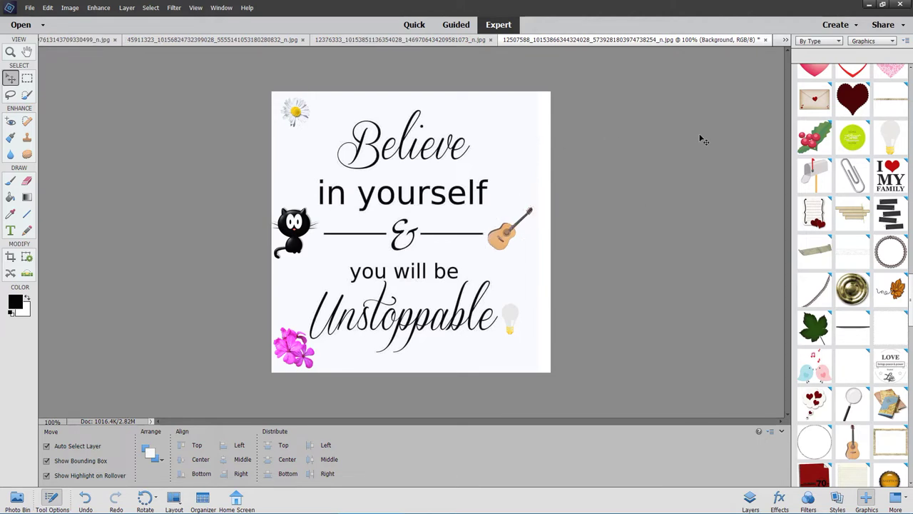
# - Move the light bulb into the poster's lower-right corner and shift the guitar and the cat slightly to the right
pyautogui.moveTo(508, 320); pyautogui.dragTo(524, 351)
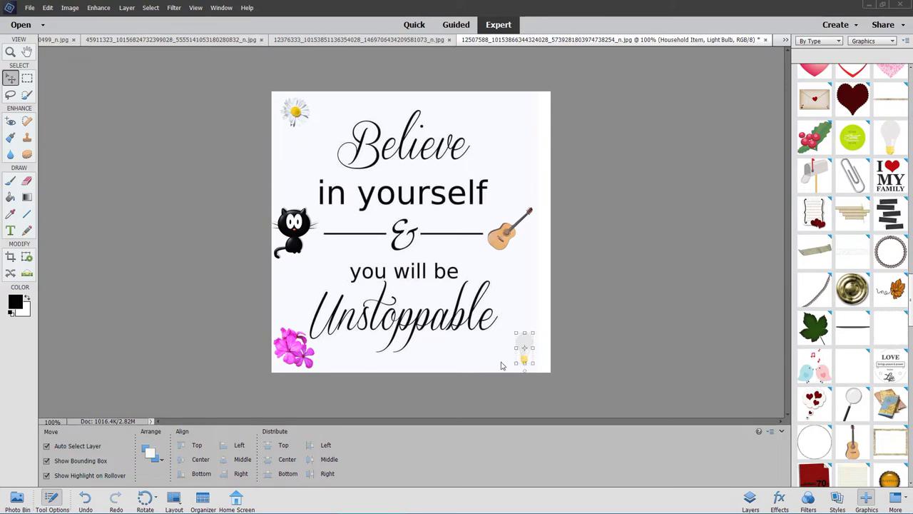
pyautogui.press('space')
pyautogui.moveTo(525, 349); pyautogui.dragTo(533, 348)
pyautogui.moveTo(533, 237)
pyautogui.mouseDown()
pyautogui.moveTo(550, 232)
pyautogui.moveTo(521, 237)
pyautogui.mouseUp()
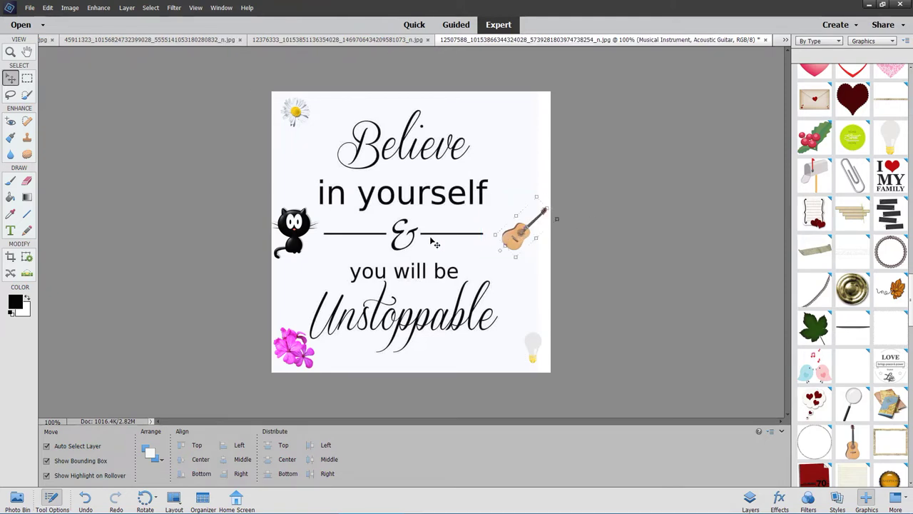
pyautogui.moveTo(292, 228); pyautogui.dragTo(294, 229)
pyautogui.click(497, 127)
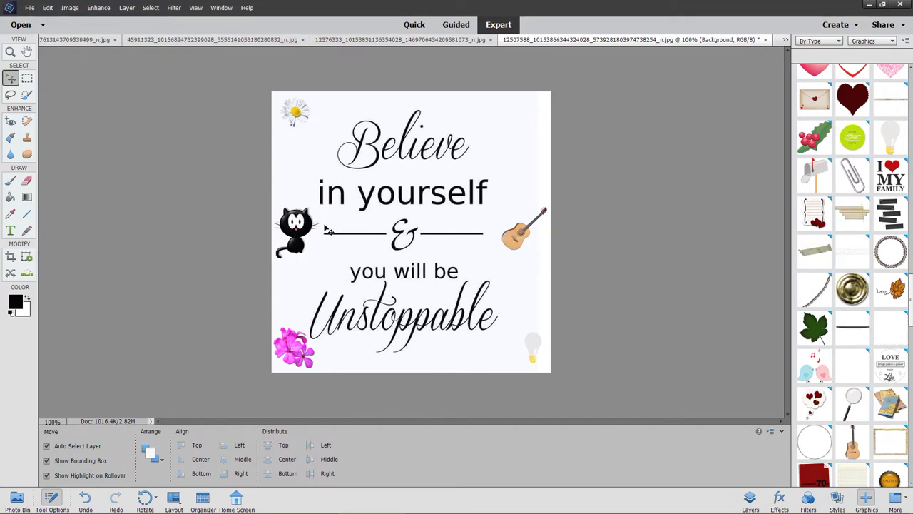
# - Shrink the black cat and seat it on the divider line left of the ampersand
pyautogui.click(302, 226)
pyautogui.moveTo(321, 206); pyautogui.dragTo(341, 218)
pyautogui.click(321, 258)
pyautogui.click(513, 279)
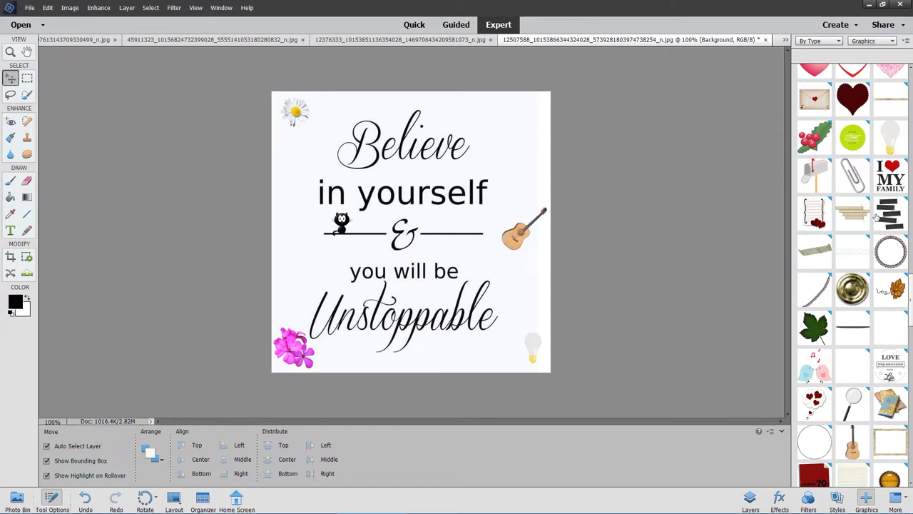
# - Add the shaded pink Heart 04 graphic at the poster's left edge beside the cat
pyautogui.scroll(2, 874, 221)
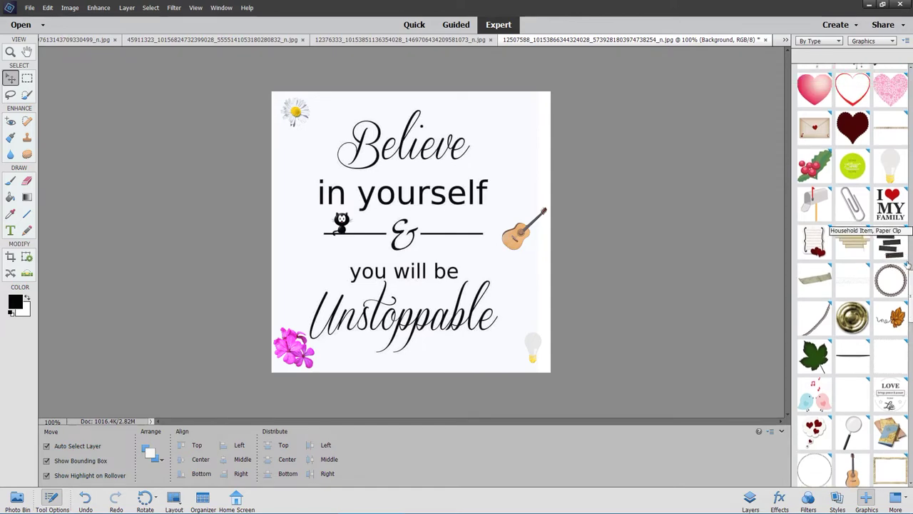
pyautogui.scroll(5, 908, 265)
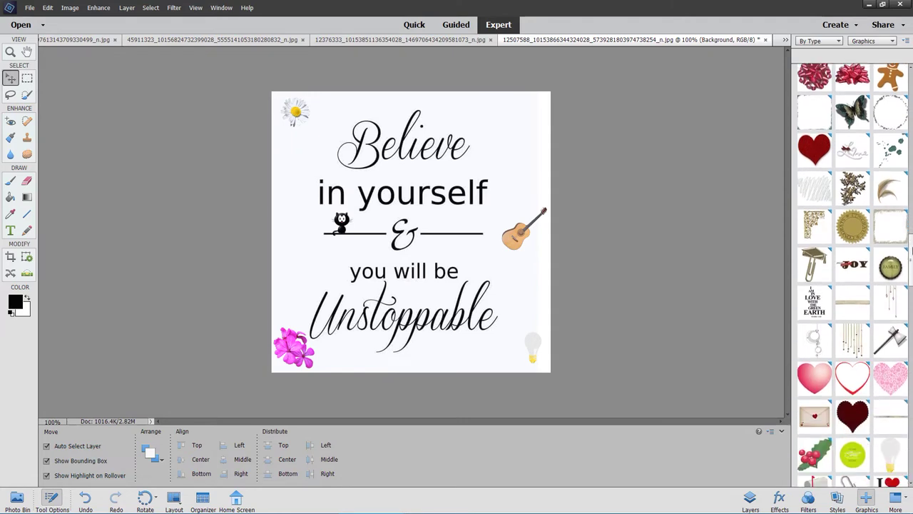
pyautogui.scroll(-3, 911, 253)
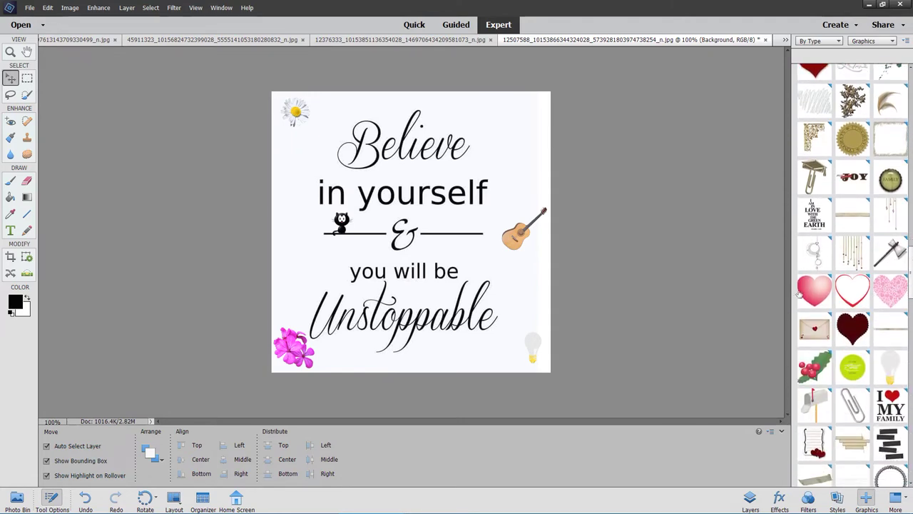
pyautogui.moveTo(814, 291); pyautogui.dragTo(294, 239)
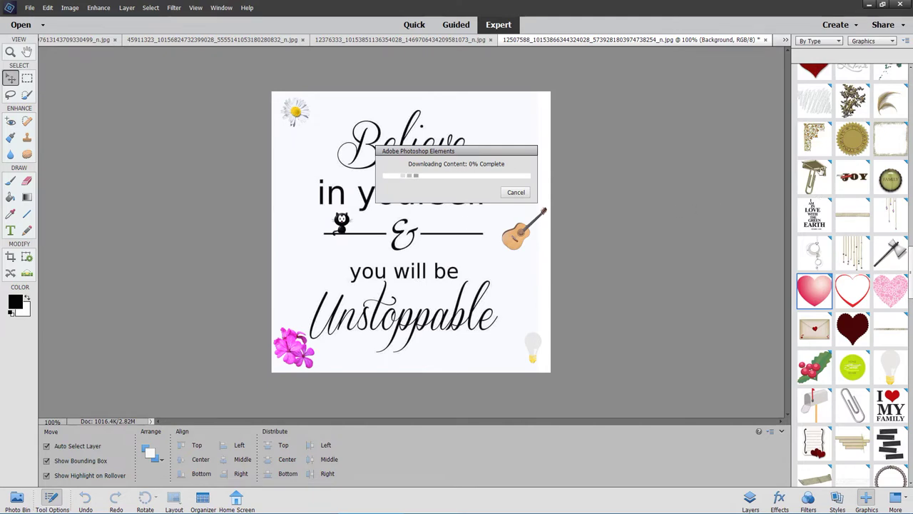
# - Try the Grad Cap Clip graphic in the poster's upper-right corner and delete it again
pyautogui.moveTo(816, 179); pyautogui.dragTo(519, 127)
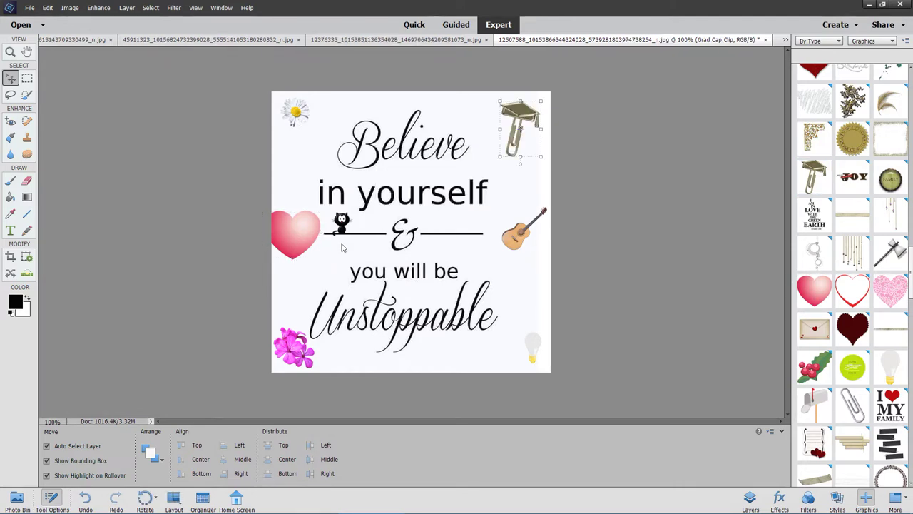
pyautogui.click(514, 184)
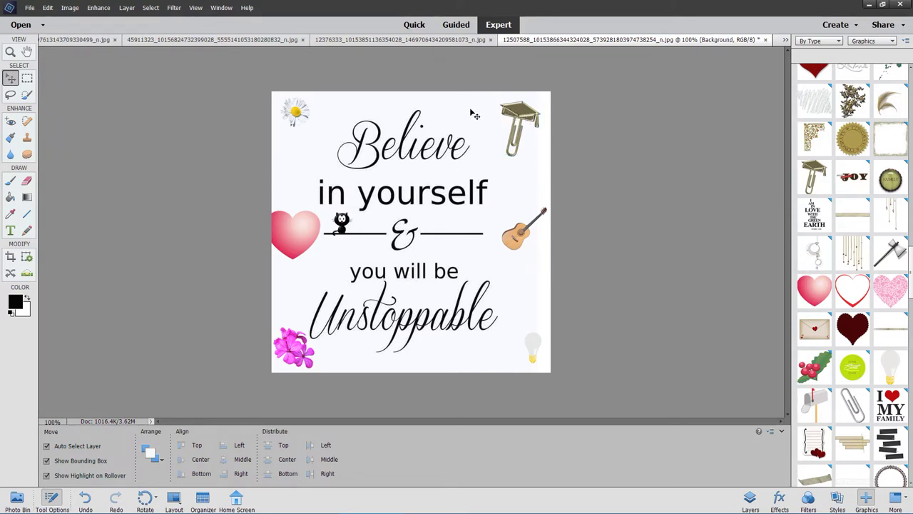
pyautogui.click(523, 123)
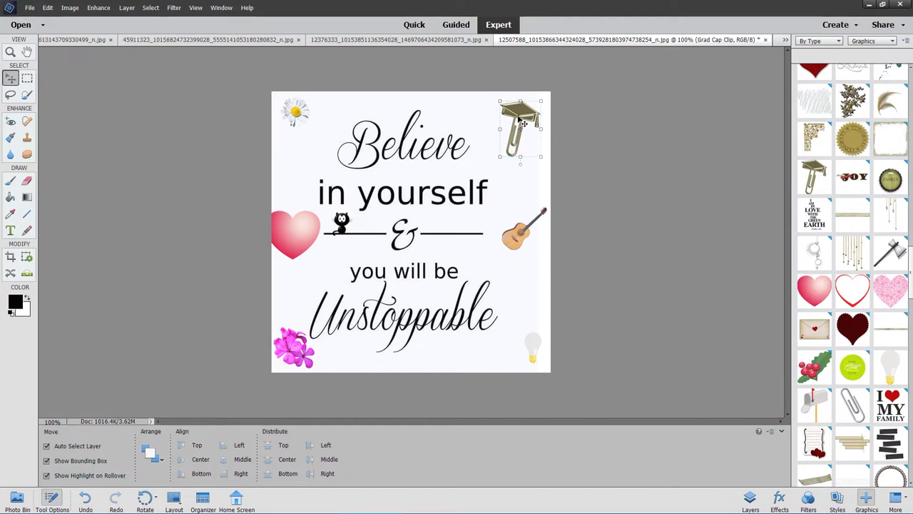
pyautogui.press('Delete')
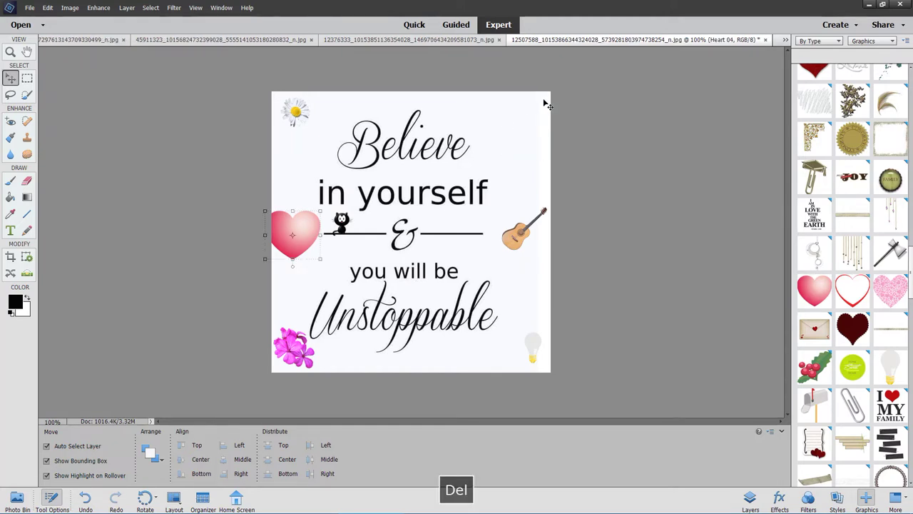
# - Add the Gold Flourish Corner graphic, try it over the daisy, and place it in the poster's upper-right corner
pyautogui.moveTo(814, 138); pyautogui.dragTo(499, 139)
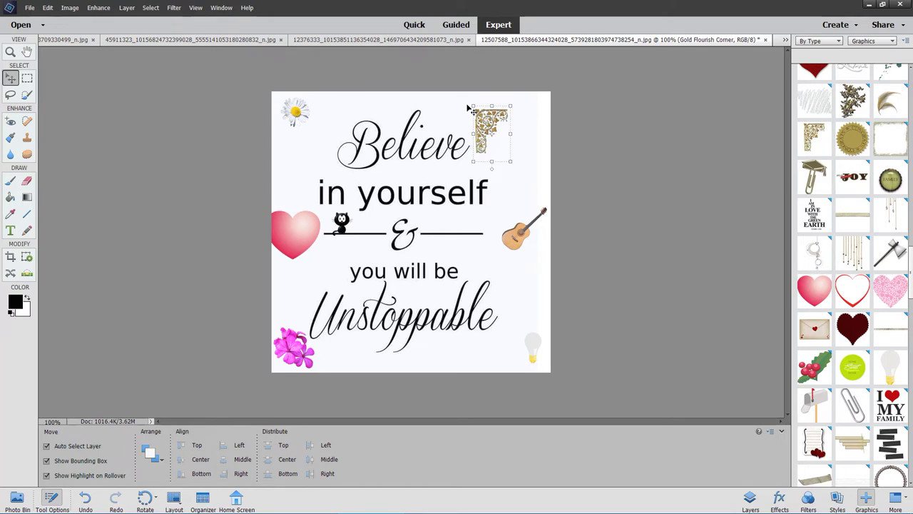
pyautogui.moveTo(499, 120); pyautogui.dragTo(292, 112)
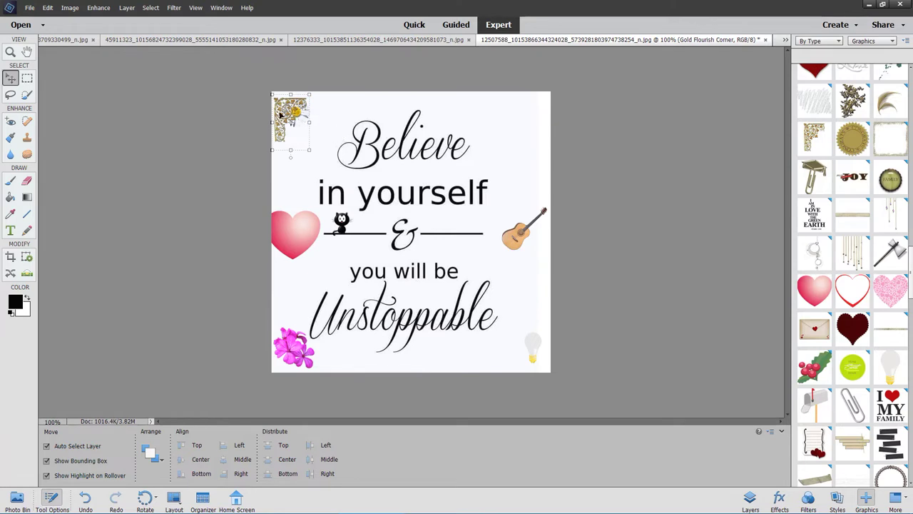
pyautogui.moveTo(278, 112); pyautogui.dragTo(383, 113)
pyautogui.moveTo(512, 117); pyautogui.dragTo(518, 107)
# - Try flipping the whole image horizontally and undo the flip
pyautogui.click(68, 9)
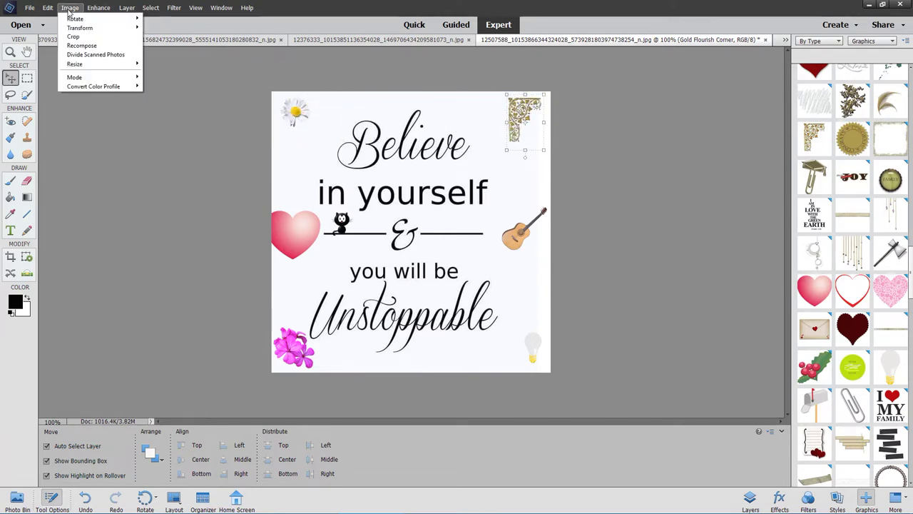
pyautogui.moveTo(75, 19)
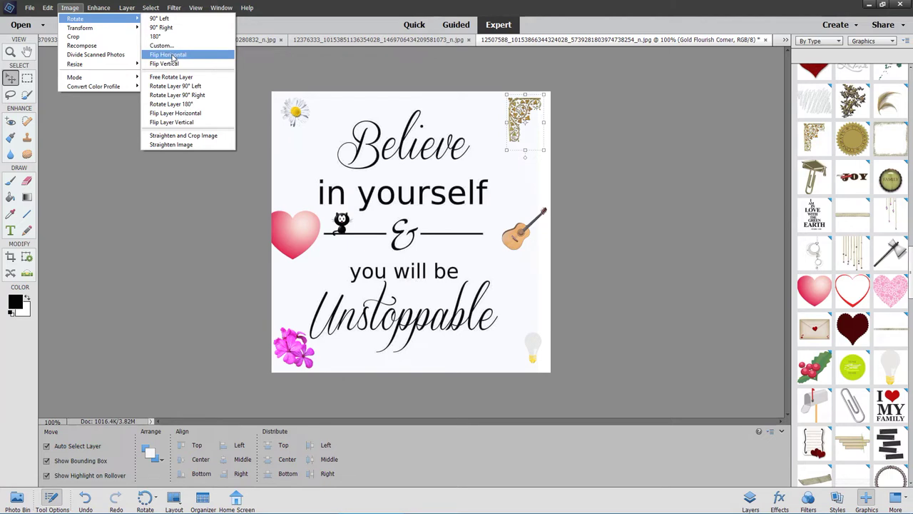
pyautogui.click(171, 54)
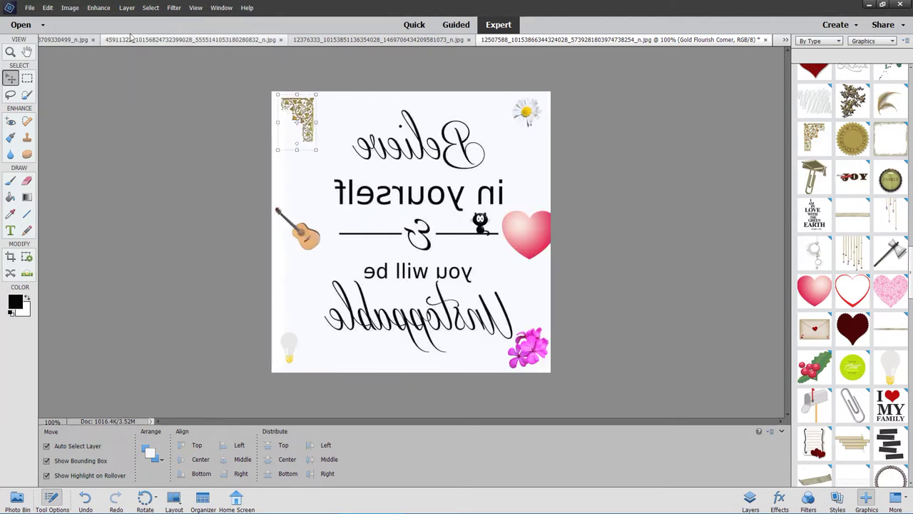
pyautogui.click(50, 8)
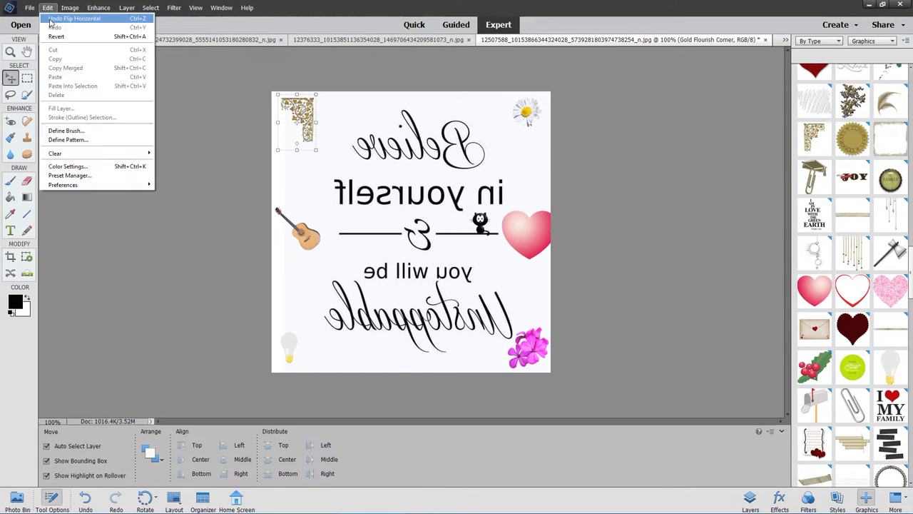
pyautogui.click(52, 20)
pyautogui.hotkey('ctrl', 'z')
pyautogui.hotkey('ctrl', 'y')
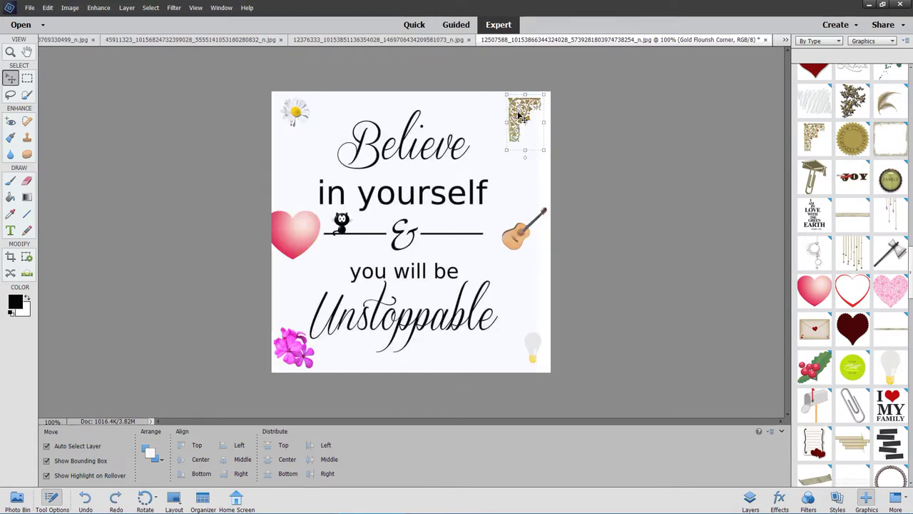
# - Rotate the gold corner ornament's layer 90° left twice so its corner points to the lower right
pyautogui.rightClick(518, 115)
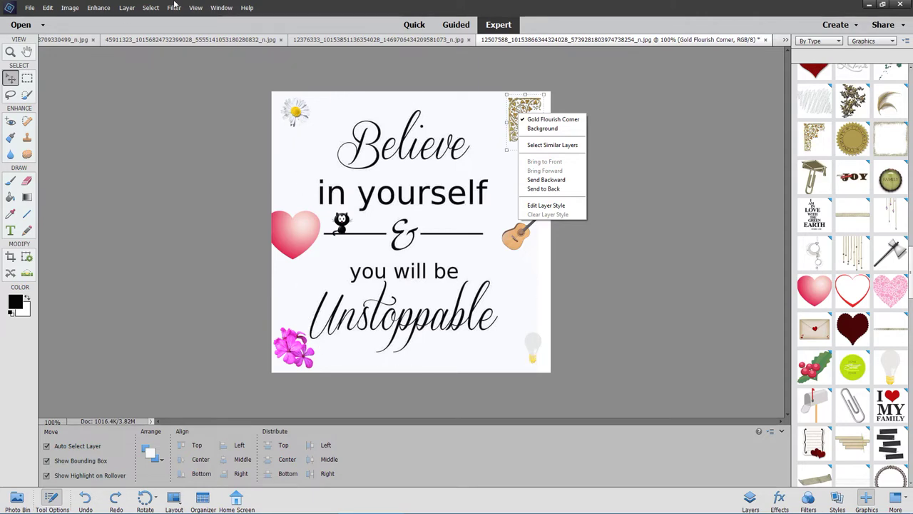
pyautogui.click(69, 8)
pyautogui.click(69, 8)
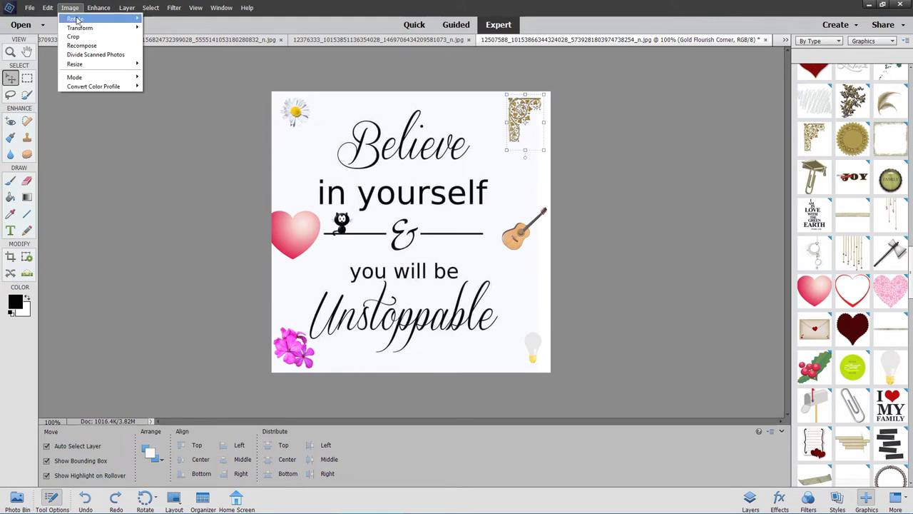
pyautogui.moveTo(76, 19)
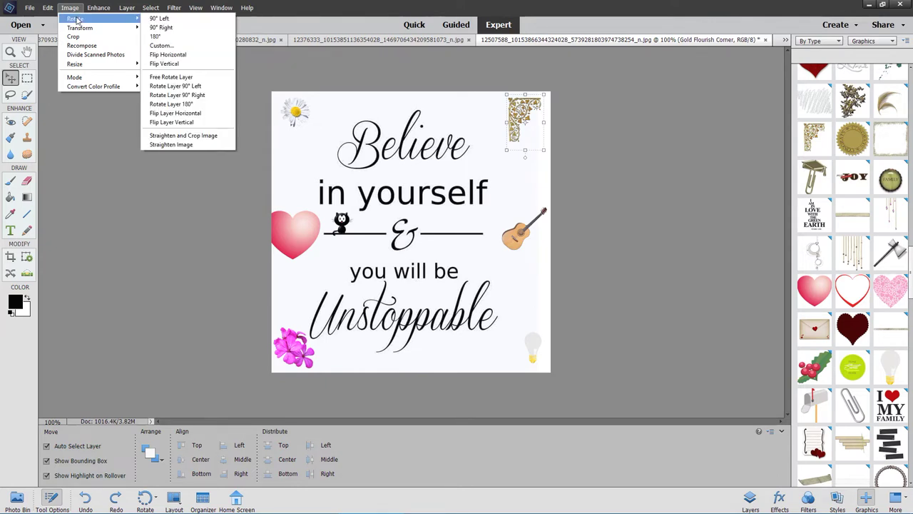
pyautogui.click(212, 87)
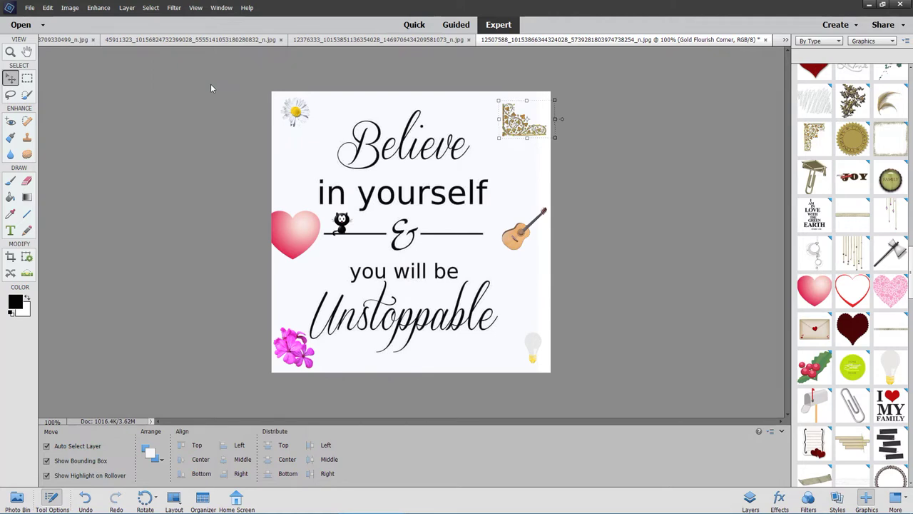
pyautogui.click(80, 9)
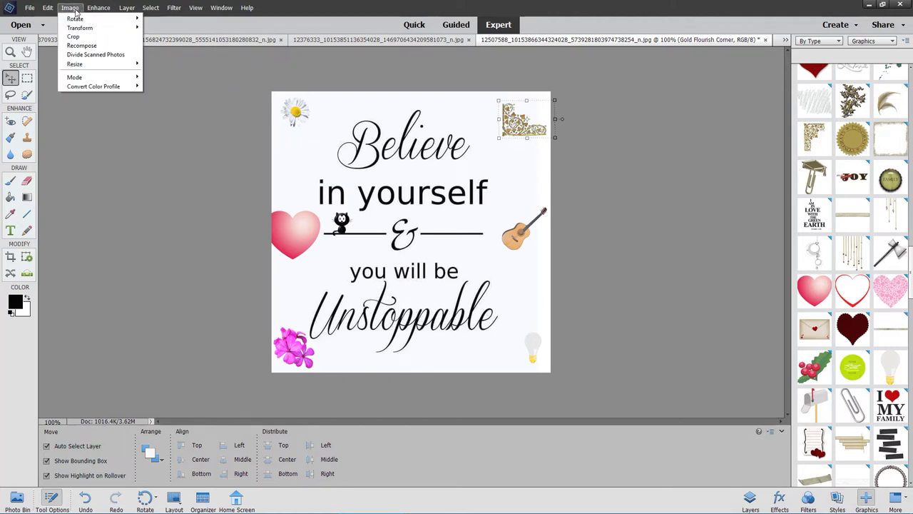
pyautogui.moveTo(90, 20)
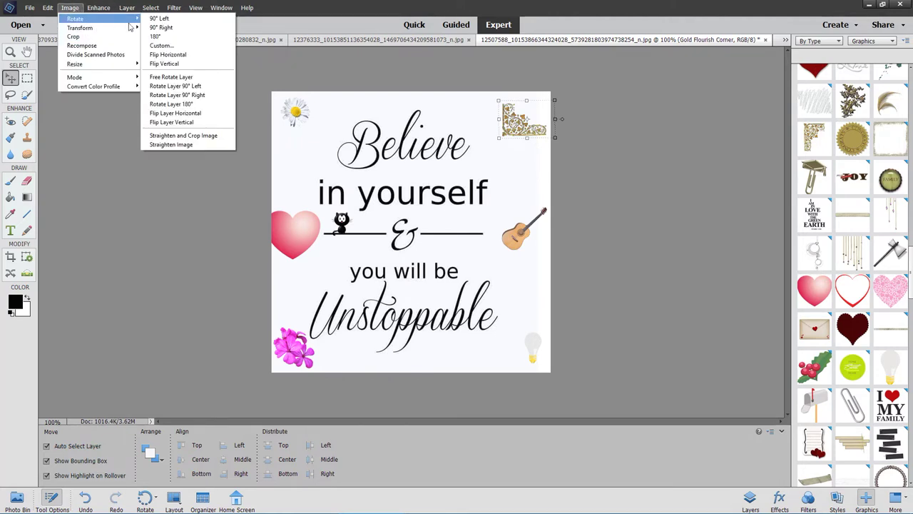
pyautogui.click(196, 94)
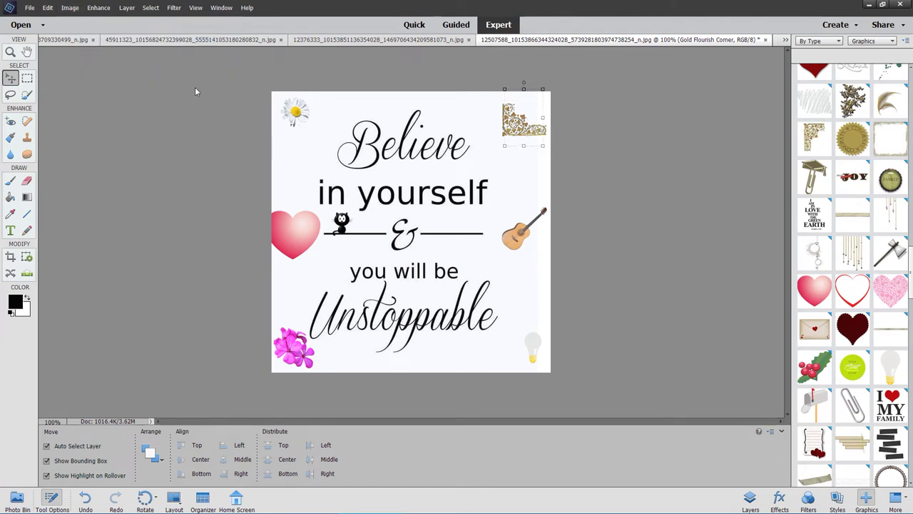
pyautogui.click(520, 127)
pyautogui.click(521, 127)
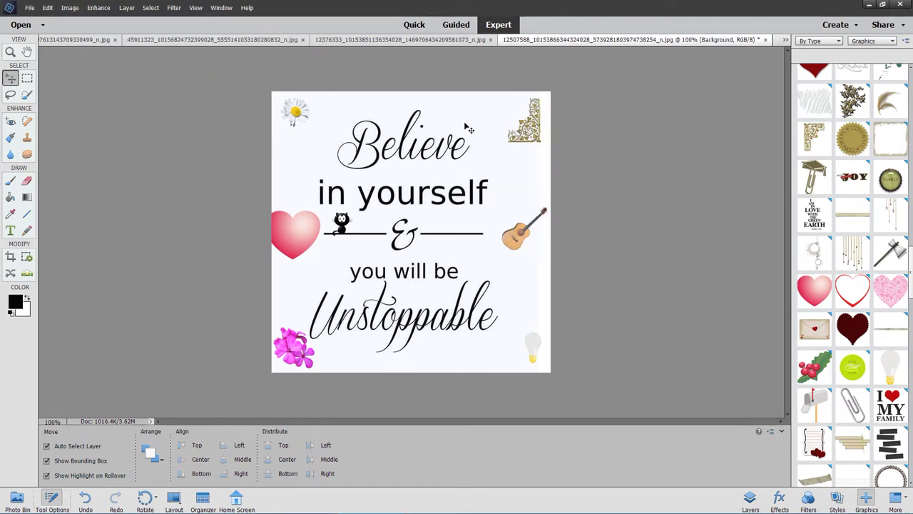
# - Swap the ornament and the light bulb, with the ornament in the poster's lower-right corner and the bulb in the upper-right corner
pyautogui.moveTo(534, 129); pyautogui.dragTo(541, 350)
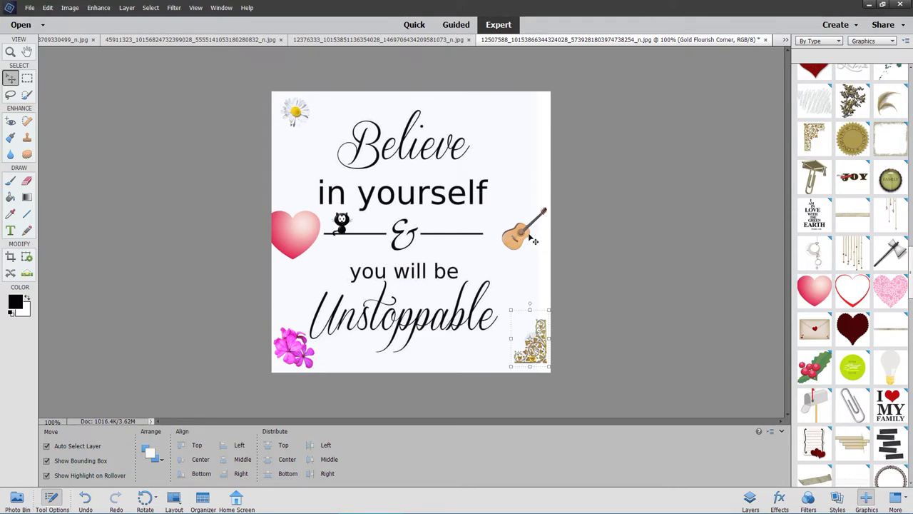
pyautogui.click(530, 313)
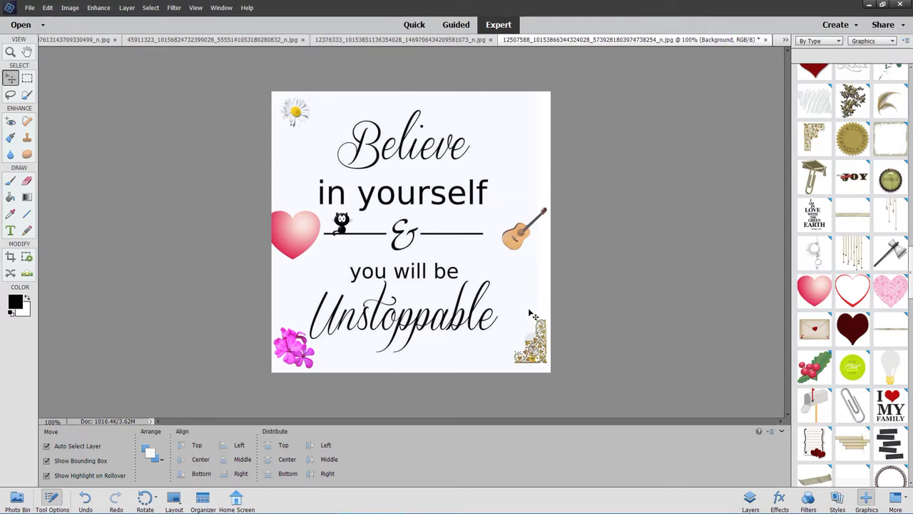
pyautogui.moveTo(535, 348); pyautogui.dragTo(528, 157)
pyautogui.moveTo(534, 350); pyautogui.dragTo(531, 120)
pyautogui.moveTo(528, 158); pyautogui.dragTo(536, 357)
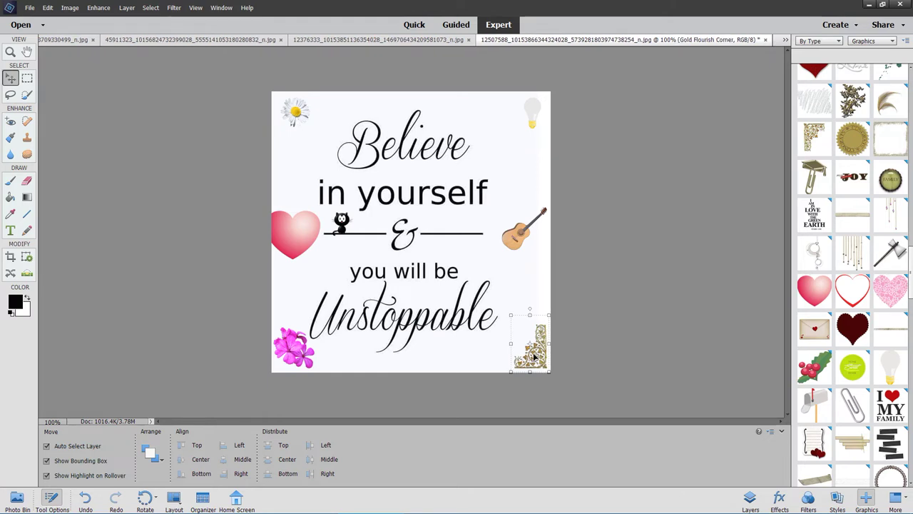
pyautogui.click(494, 325)
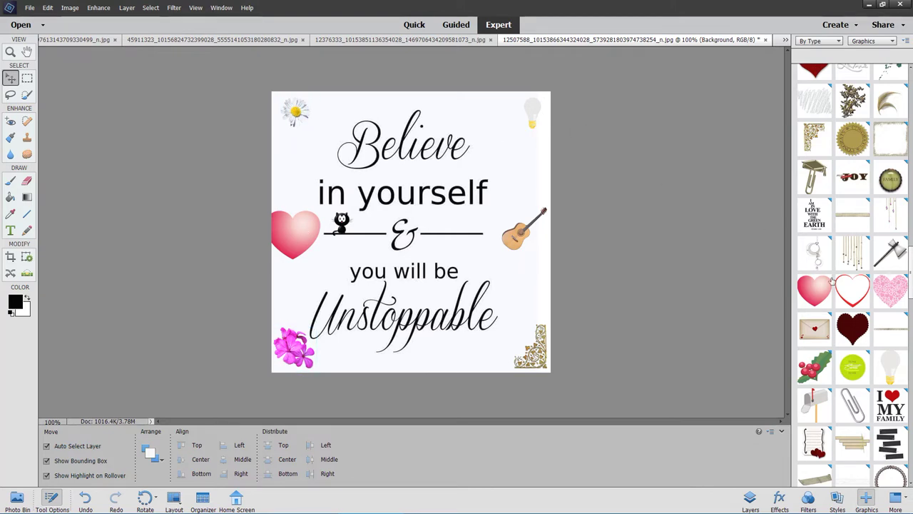
# - Delete the gold corner ornament and put the curved brown feather graphic in the poster's lower-right corner instead
pyautogui.click(539, 353)
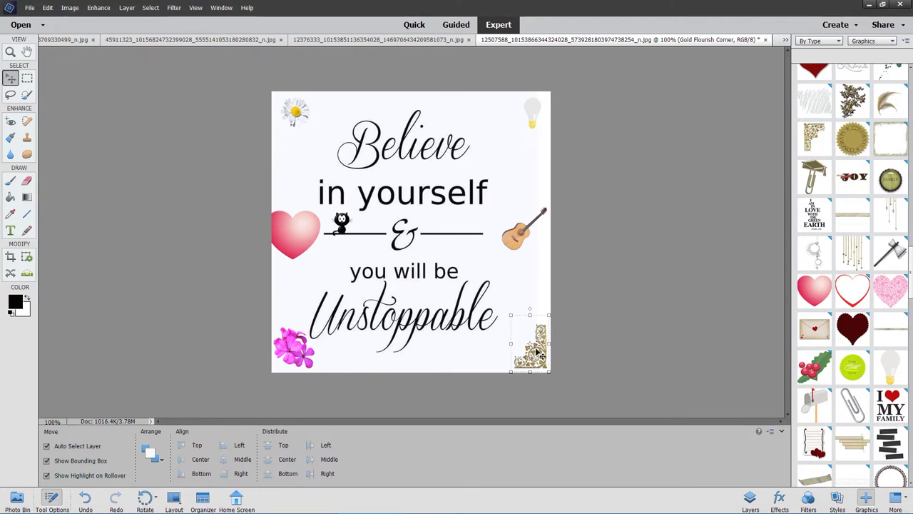
pyautogui.press('Delete')
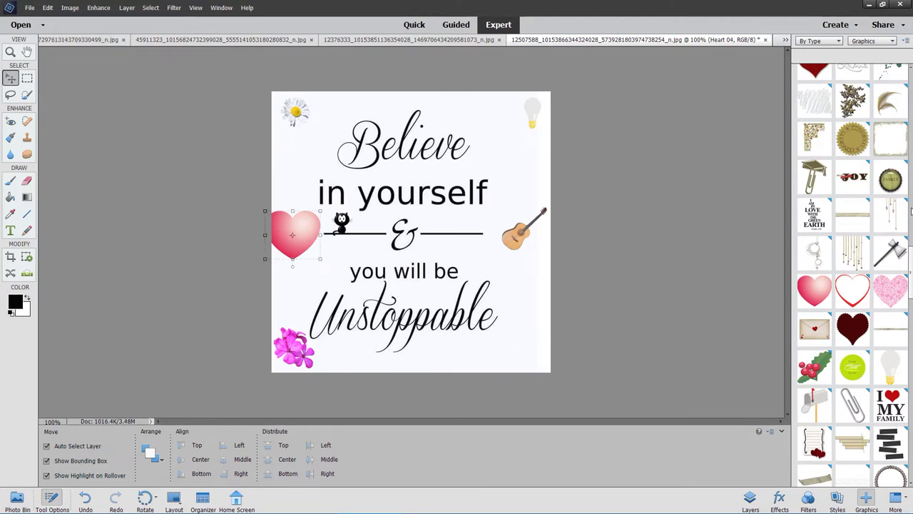
pyautogui.moveTo(890, 105); pyautogui.dragTo(522, 333)
pyautogui.click(532, 302)
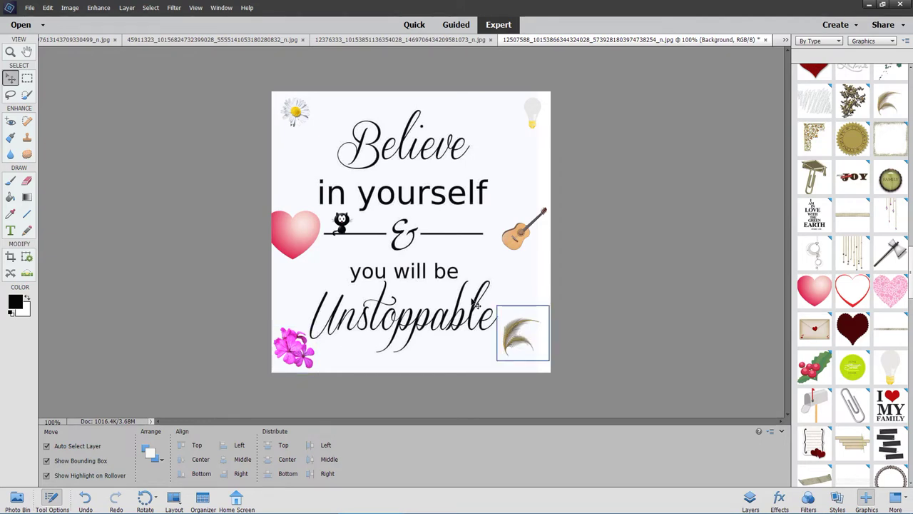
# - Shrink the pink heart so it sits fully inside the poster, just left of the cat
pyautogui.click(278, 226)
pyautogui.moveTo(264, 212); pyautogui.dragTo(298, 234)
pyautogui.click(284, 263)
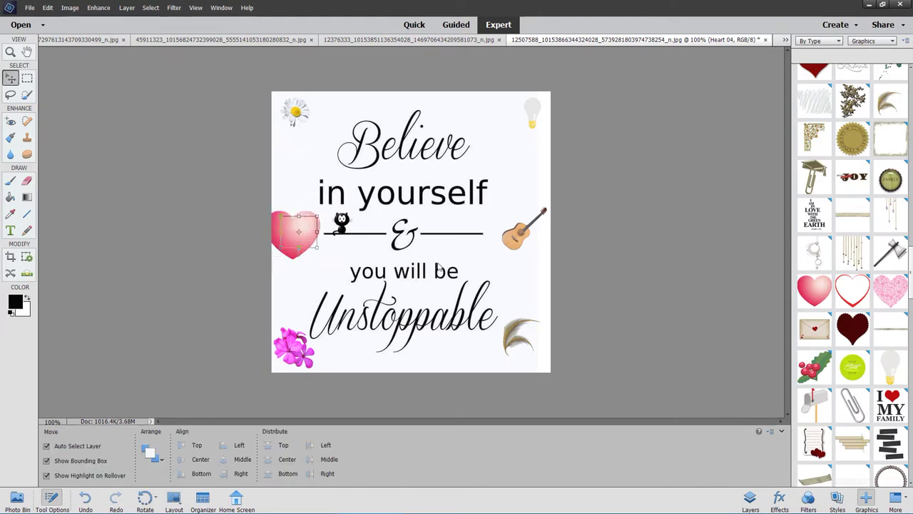
# - Add the Silver Flower Spray graphic and place it between the light bulb and the guitar
pyautogui.scroll(-5, 899, 286)
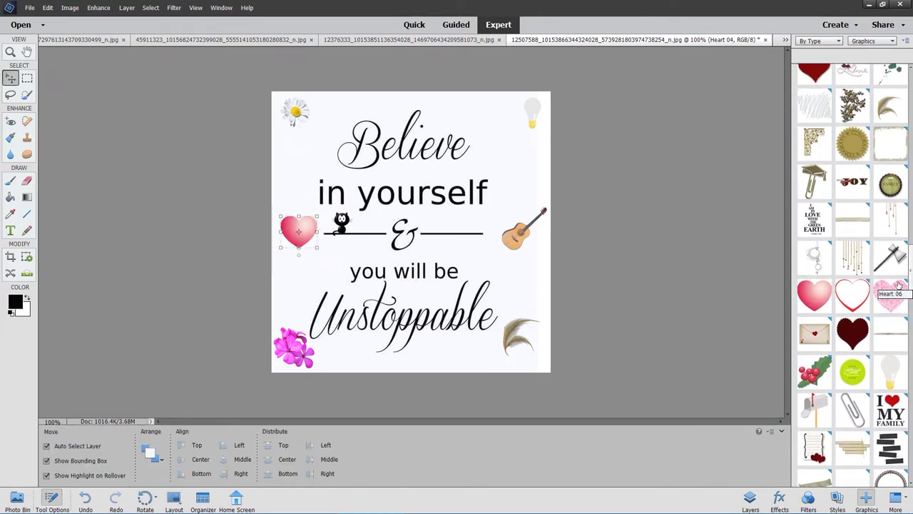
pyautogui.scroll(-5, 853, 275)
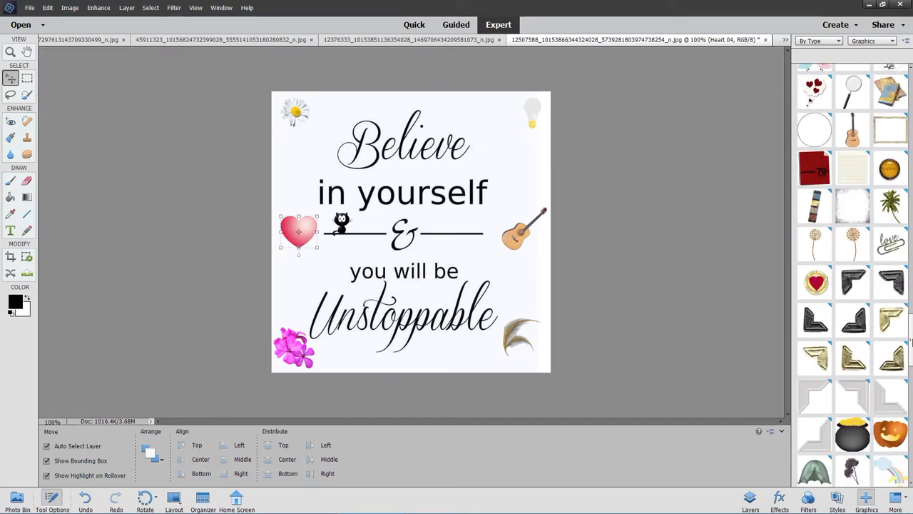
pyautogui.moveTo(910, 348); pyautogui.dragTo(910, 384)
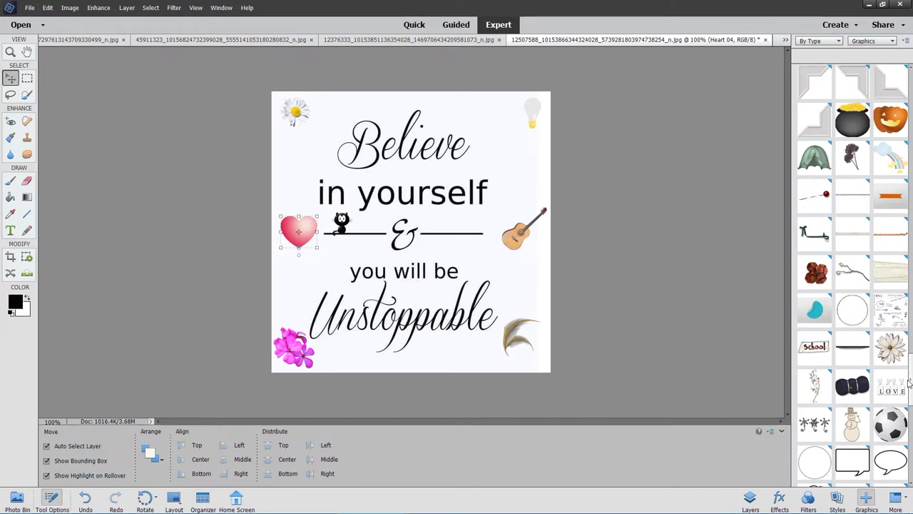
pyautogui.moveTo(909, 383); pyautogui.dragTo(909, 397)
pyautogui.moveTo(815, 268); pyautogui.dragTo(492, 140)
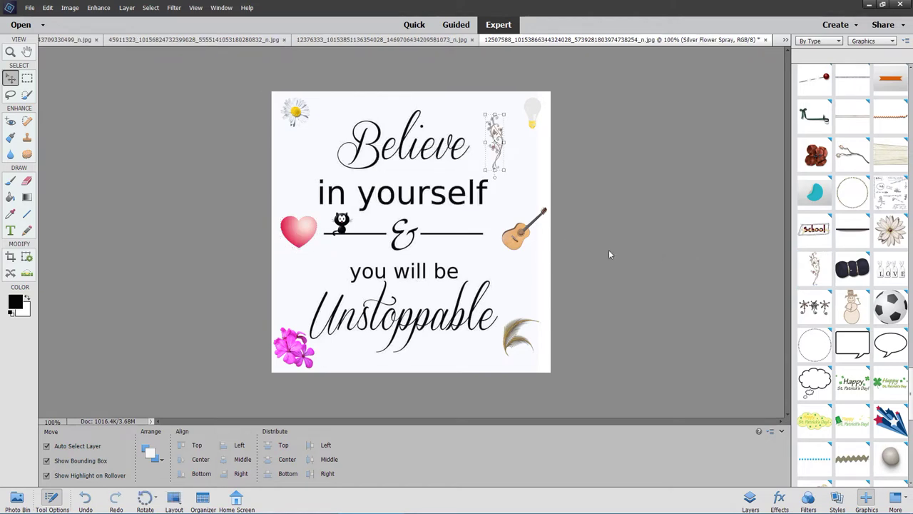
pyautogui.click(526, 158)
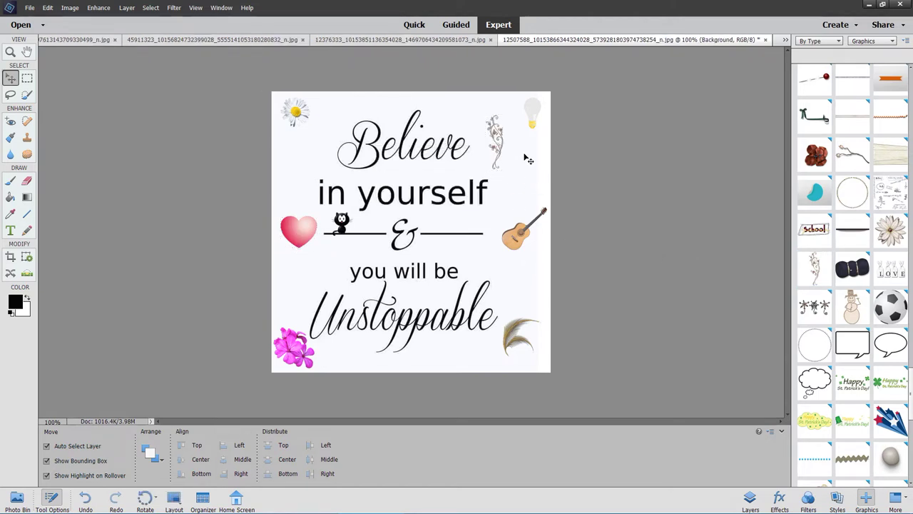
pyautogui.moveTo(501, 152); pyautogui.dragTo(531, 170)
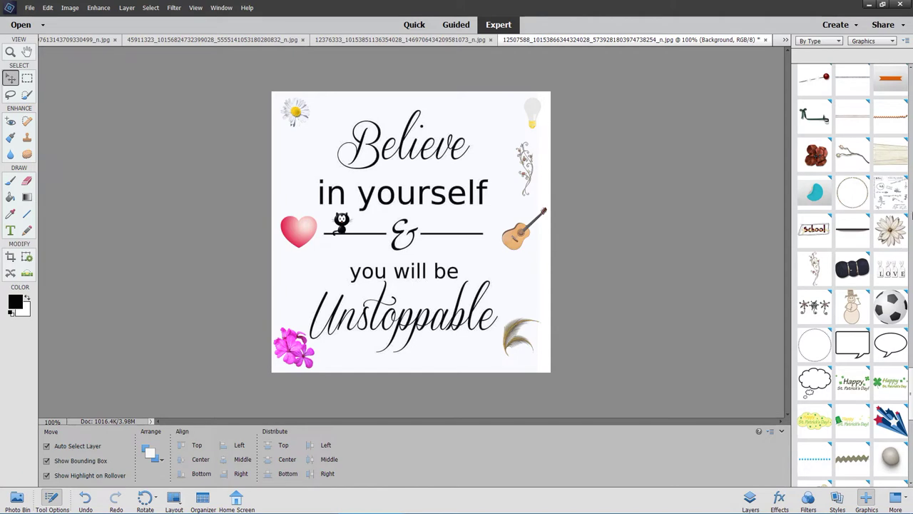
# - Add the White Black Dot Bow graphic and place it above the end of "Believe", left of the light bulb
pyautogui.scroll(-3, 911, 415)
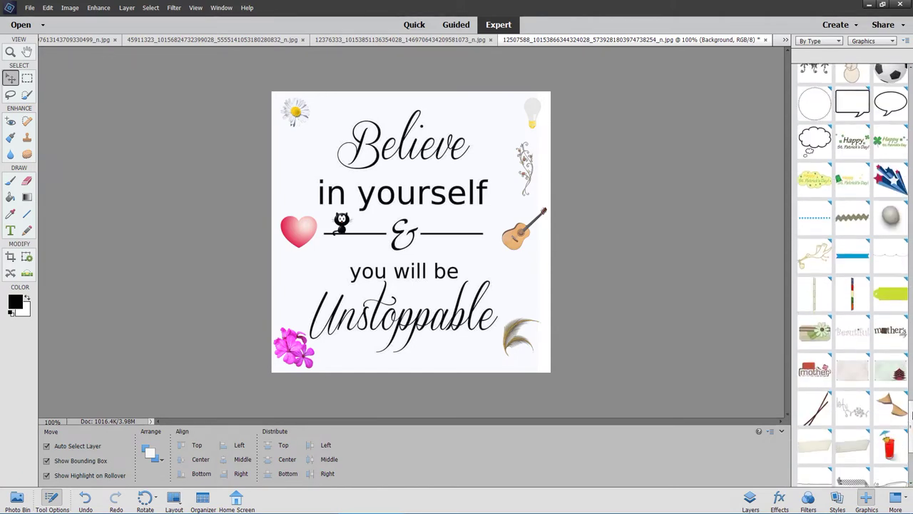
pyautogui.scroll(-1, 911, 420)
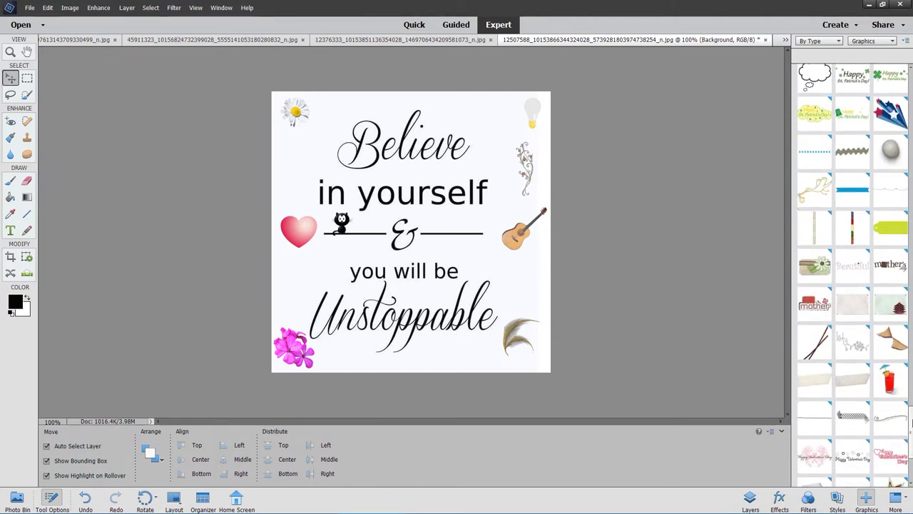
pyautogui.scroll(-3, 912, 419)
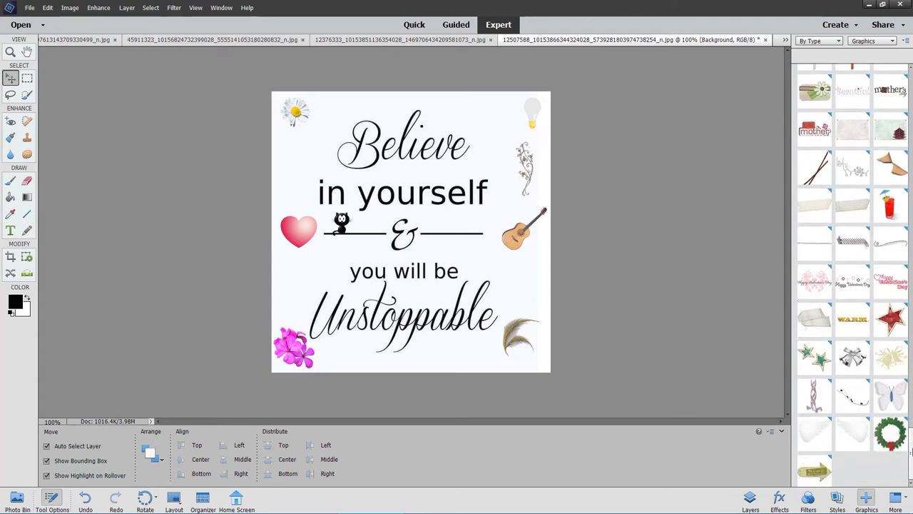
pyautogui.doubleClick(852, 395)
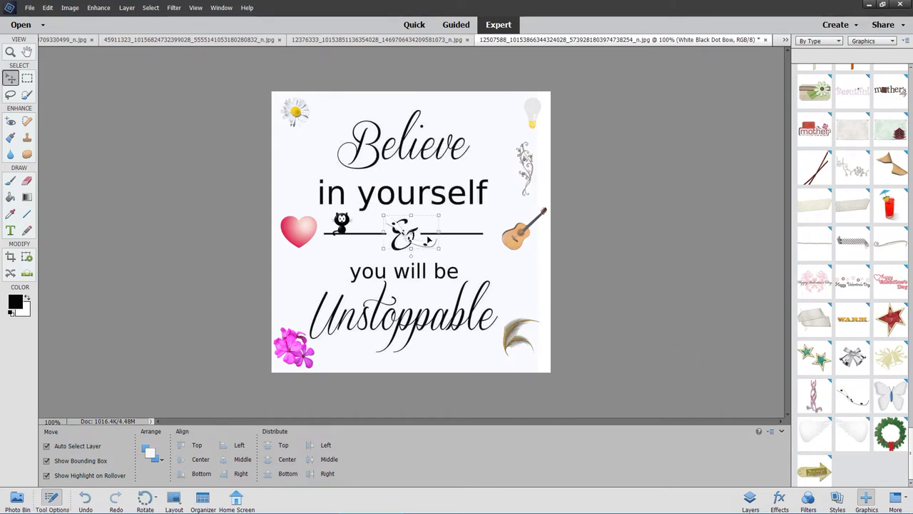
pyautogui.click(458, 255)
pyautogui.moveTo(432, 246); pyautogui.dragTo(484, 125)
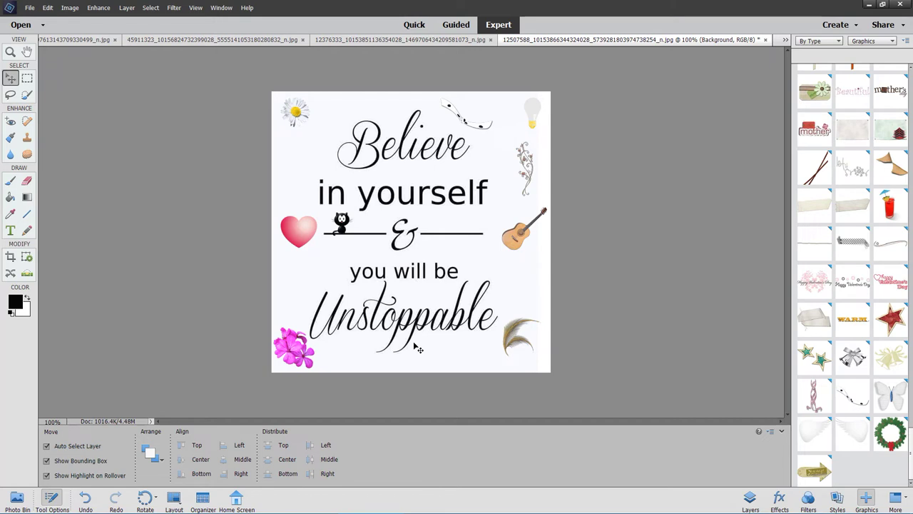
# - Select the entire canvas and copy all visible layers as one merged image
pyautogui.click(48, 7)
pyautogui.click(150, 8)
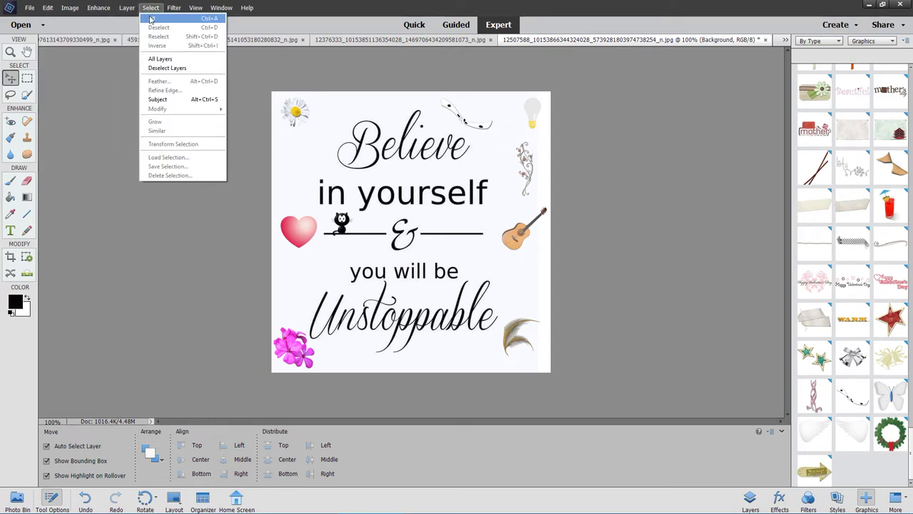
pyautogui.click(152, 19)
pyautogui.click(48, 7)
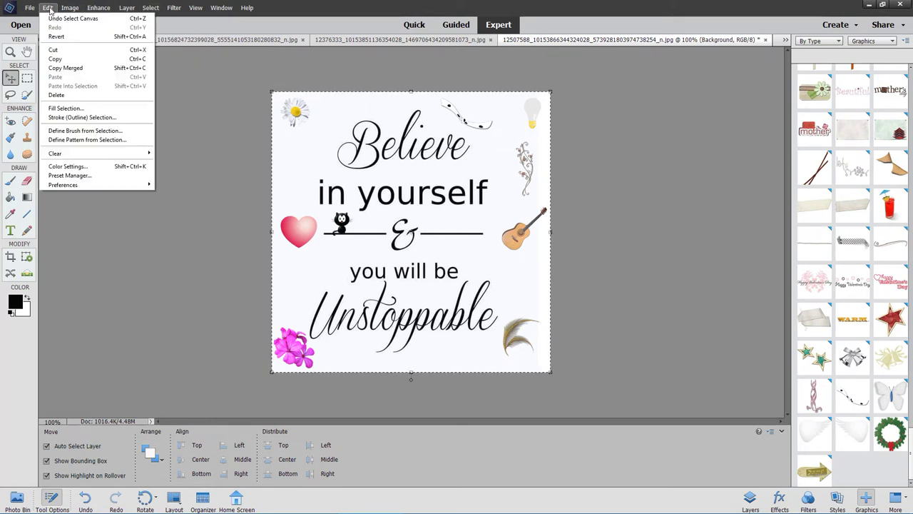
pyautogui.click(84, 68)
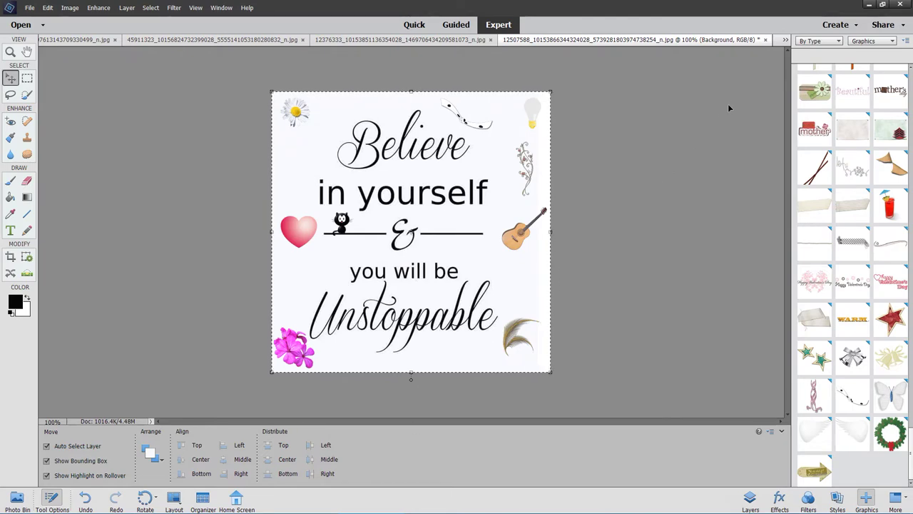
# - Switch to the Facebook profile in Firefox and publish a public post containing the copied poster image
pyautogui.click(882, 4)
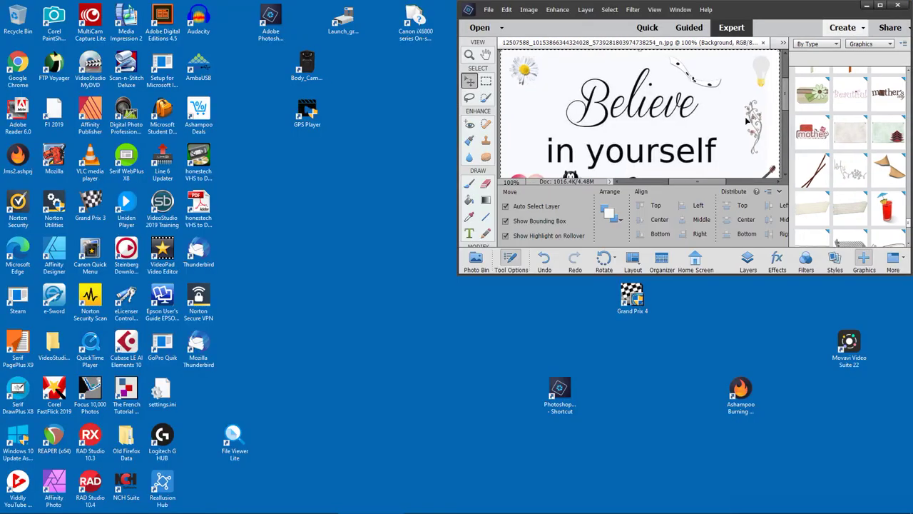
pyautogui.moveTo(514, 511)
pyautogui.click(460, 485)
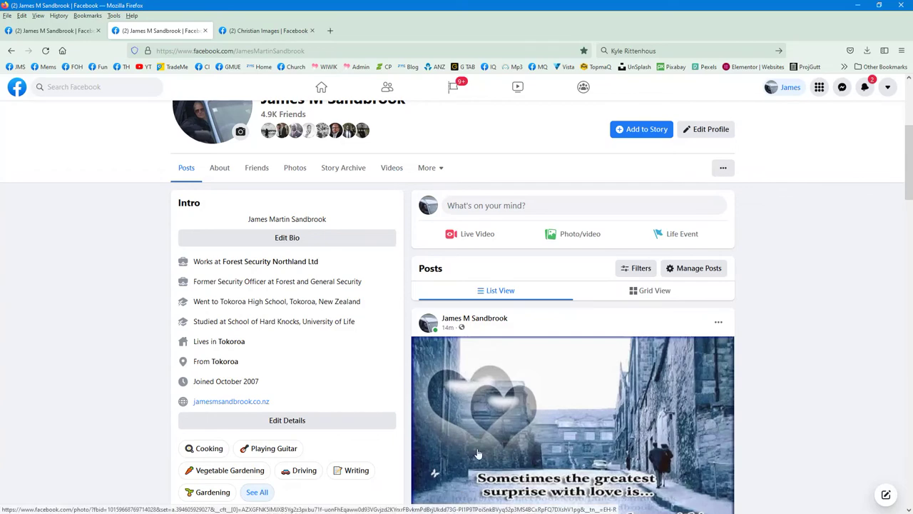
pyautogui.click(548, 207)
pyautogui.rightClick(415, 264)
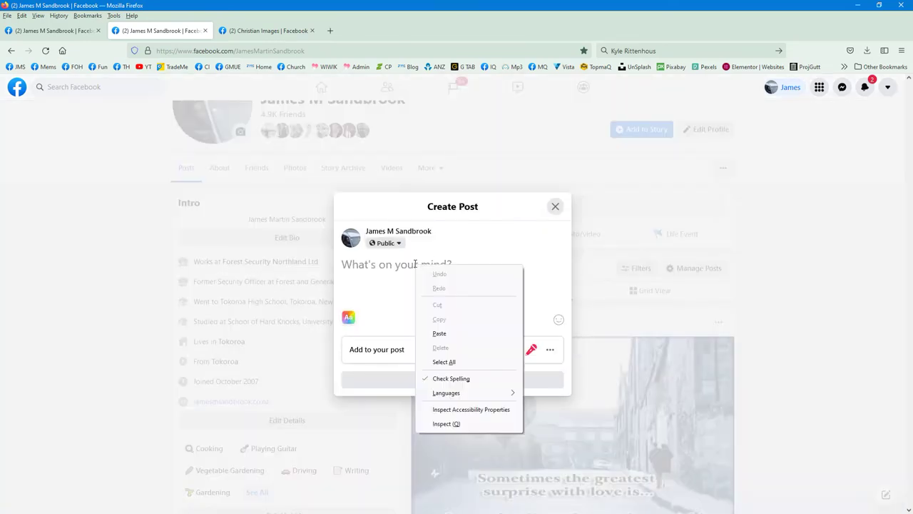
pyautogui.click(460, 324)
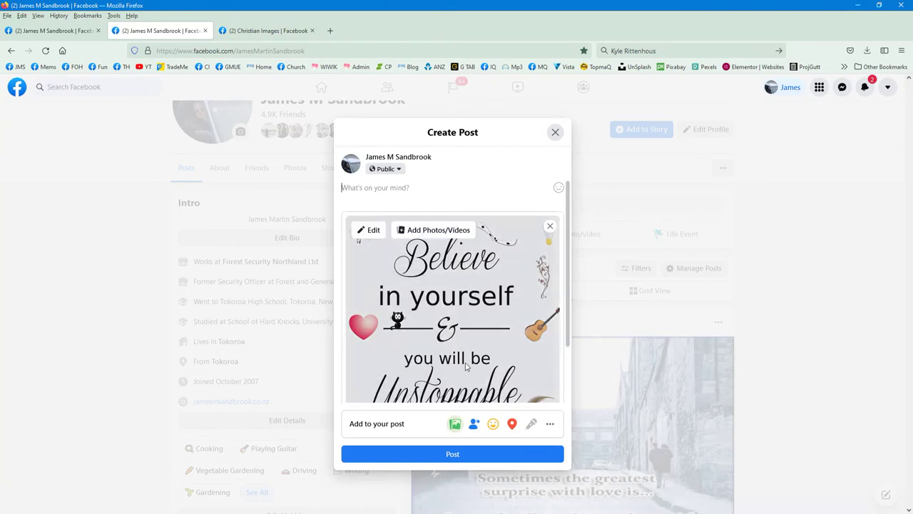
pyautogui.click(461, 452)
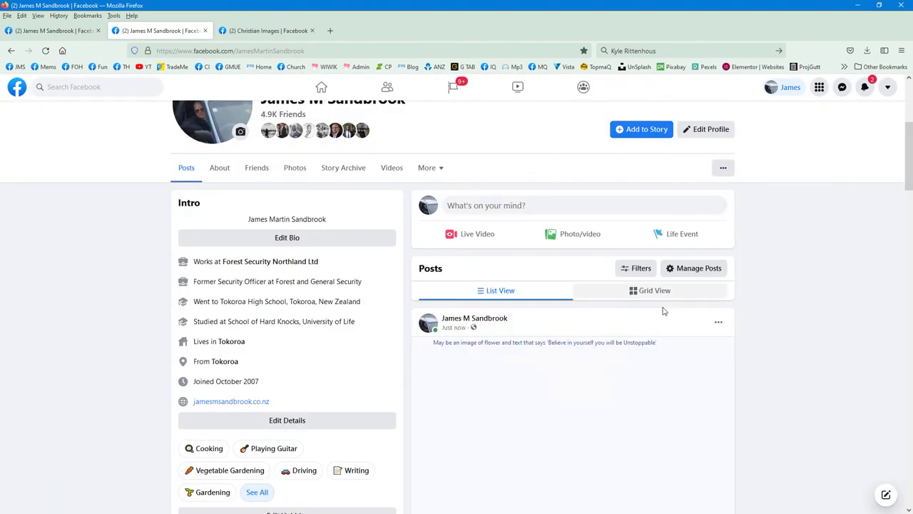
pyautogui.scroll(-2, 669, 315)
pyautogui.scroll(-2, 660, 319)
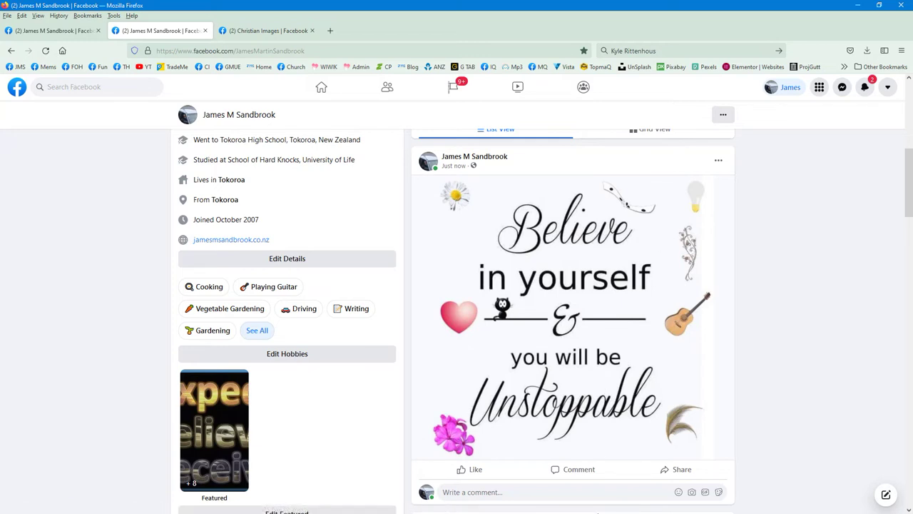
# - Return to Photoshop Elements and open the pink "God is preparing you for new things" poster from the PosterEnchancing folder
pyautogui.click(858, 8)
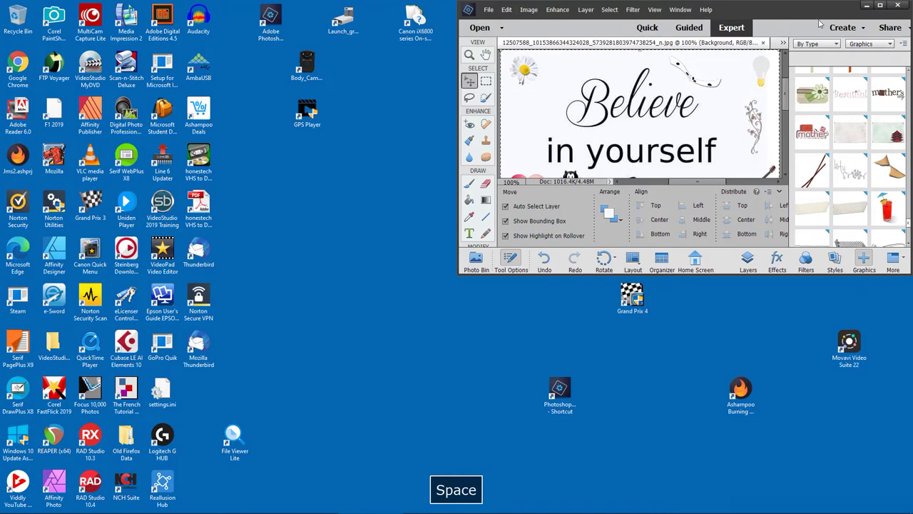
pyautogui.click(880, 5)
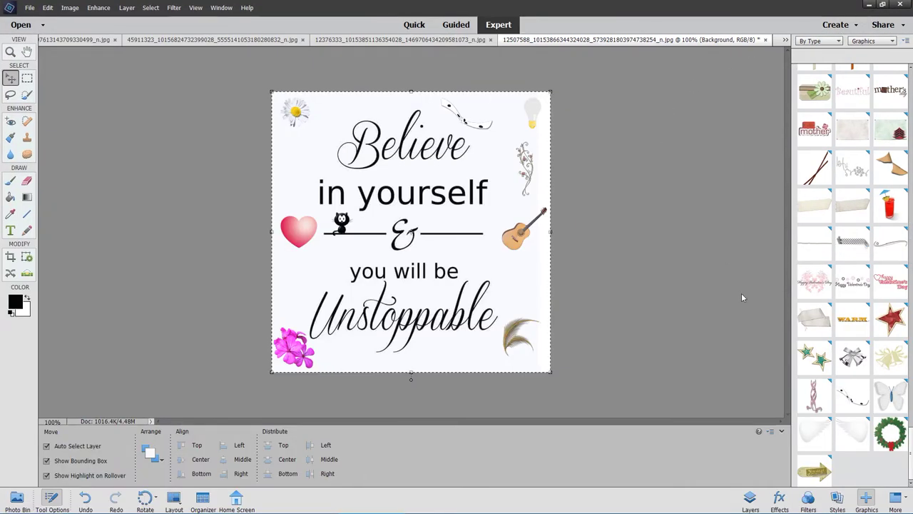
pyautogui.click(19, 25)
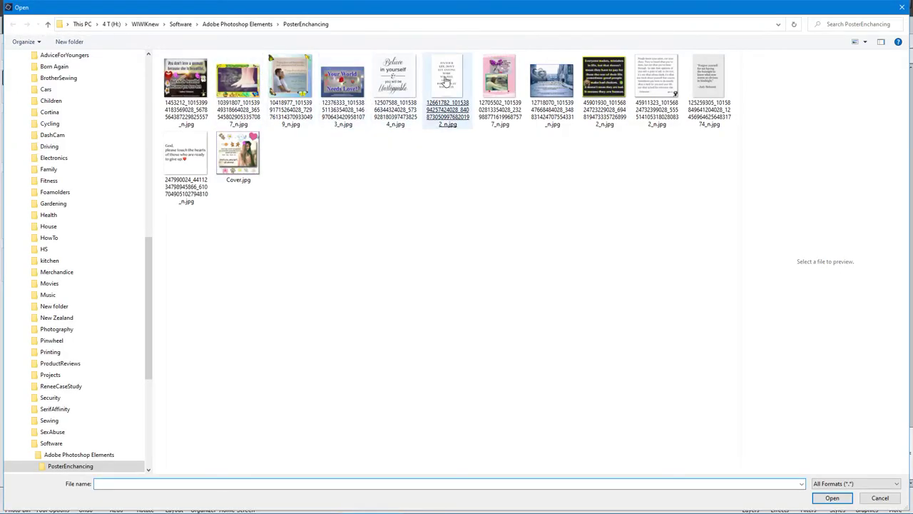
pyautogui.doubleClick(502, 79)
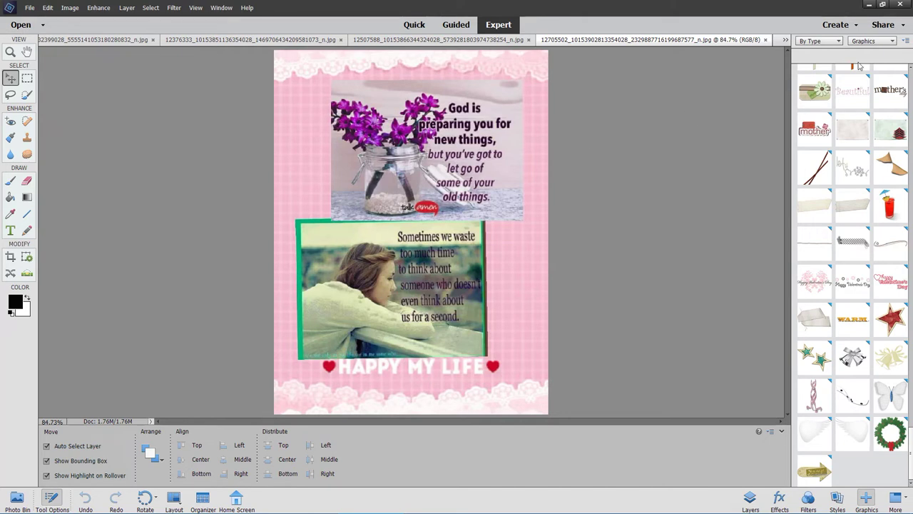
# - Browse the Backgrounds collection for designs suited to the pink poster
pyautogui.click(870, 42)
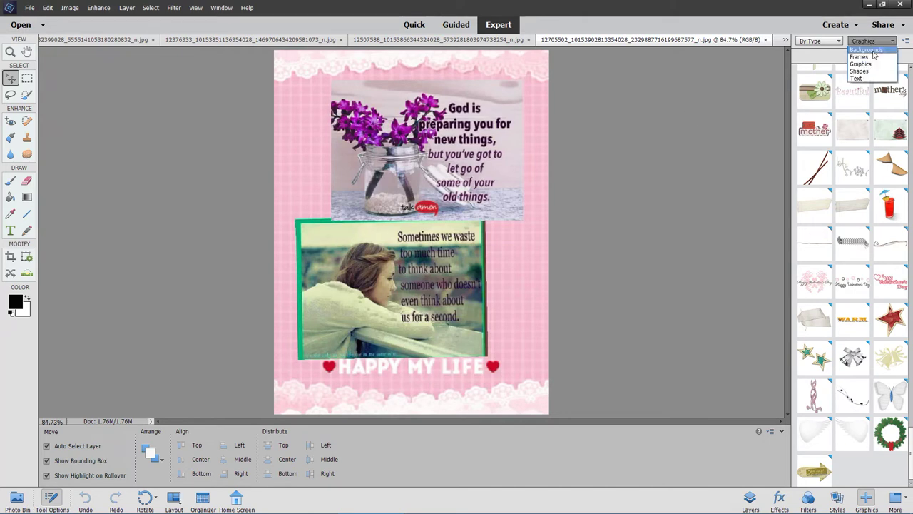
pyautogui.click(873, 50)
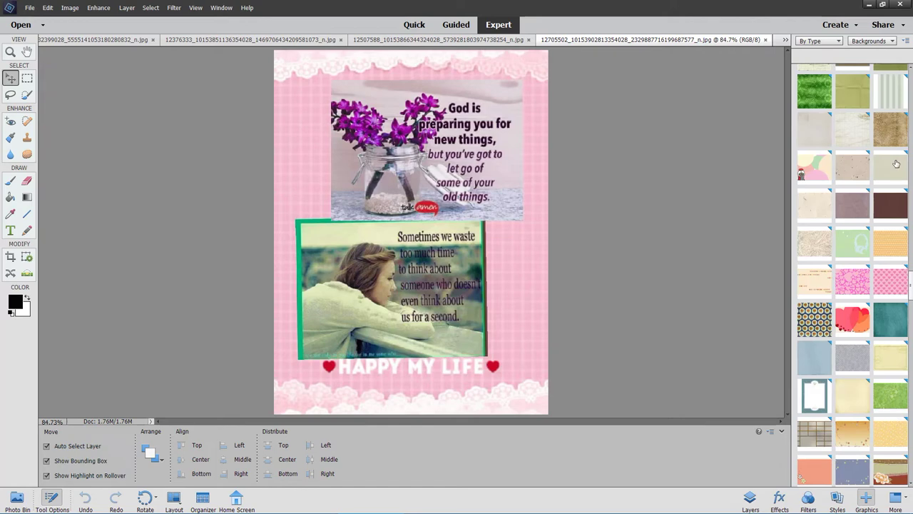
pyautogui.moveTo(910, 278); pyautogui.dragTo(910, 467)
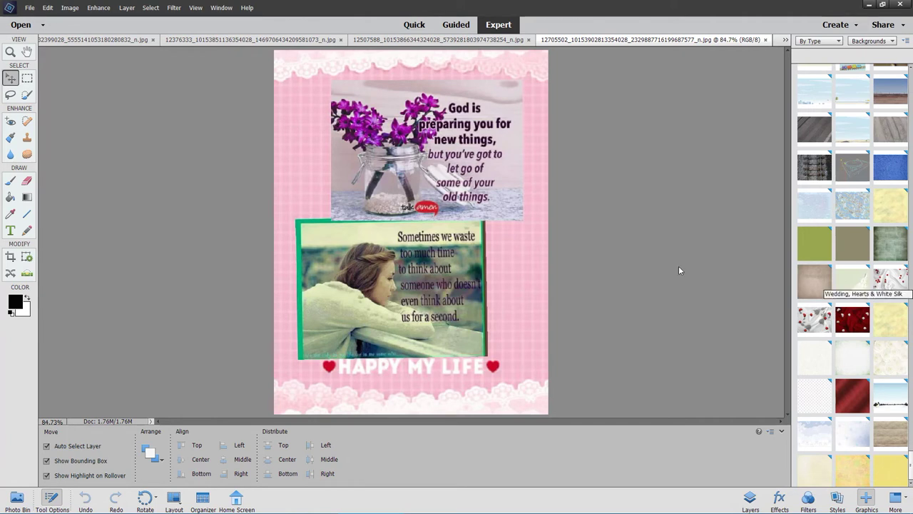
# - Open the blue street poster with hearts and the "It's your life" poster from the PosterEnchancing folder
pyautogui.click(21, 25)
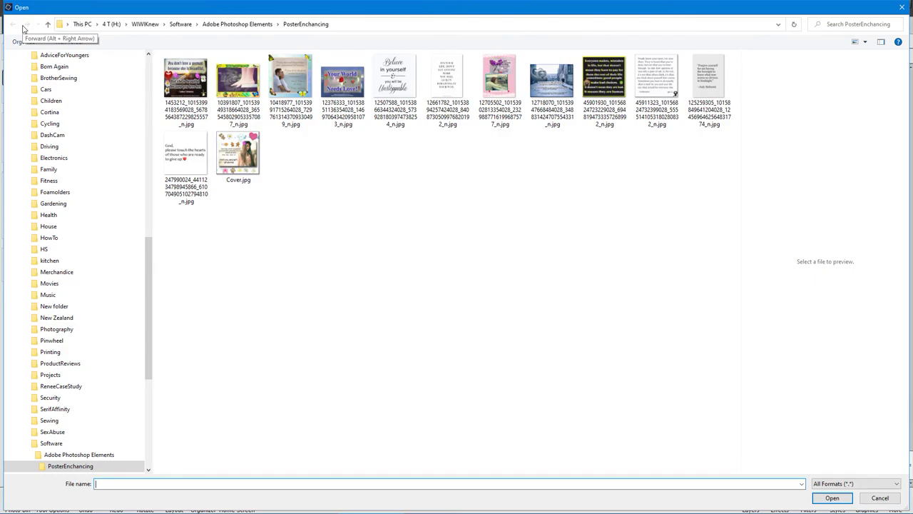
pyautogui.doubleClick(558, 87)
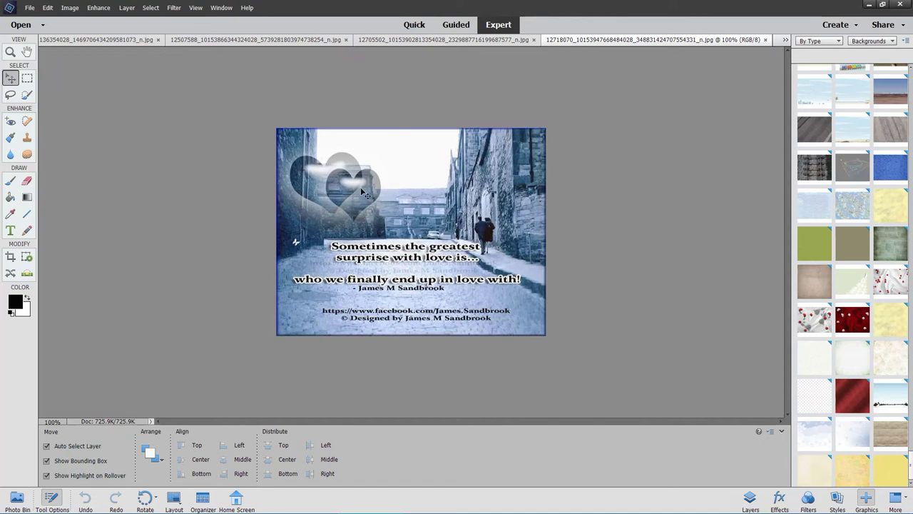
pyautogui.click(21, 25)
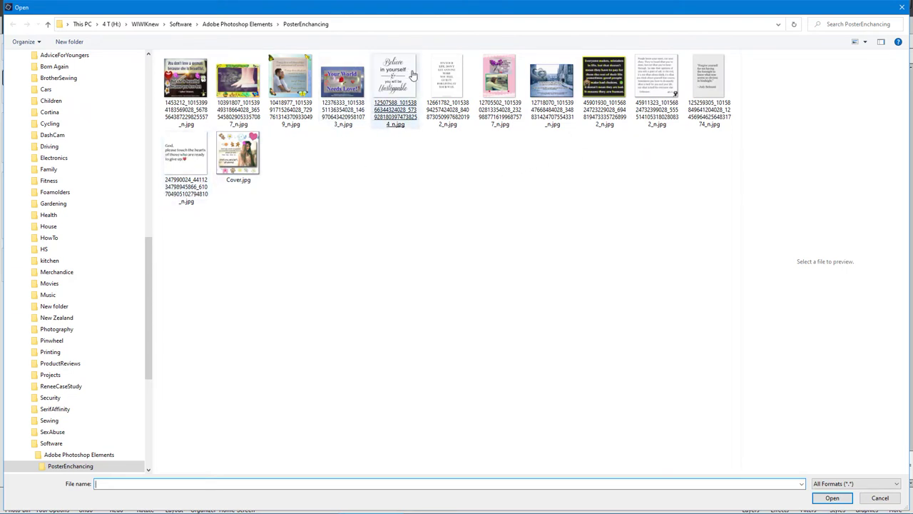
pyautogui.doubleClick(444, 77)
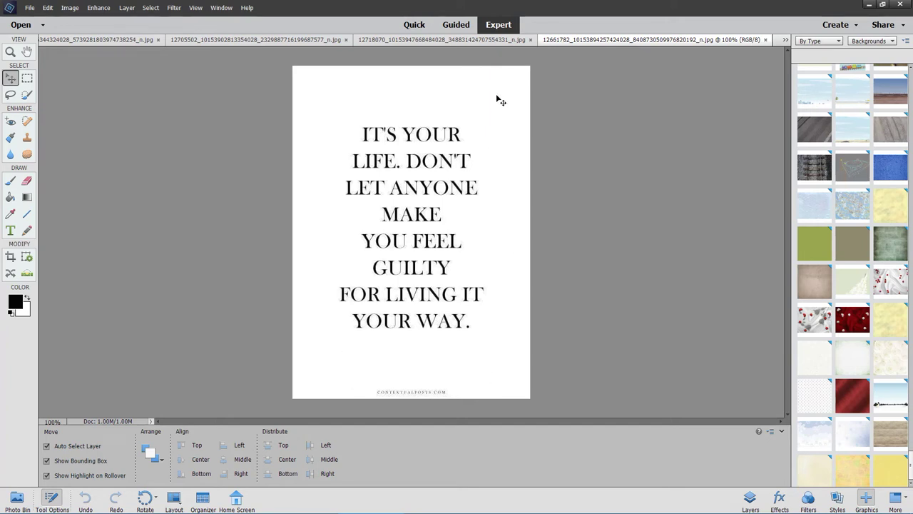
# - Show the Shapes collection and place the sideways heart ornament with a curled stem in the "It's your life" poster's lower-right corner
pyautogui.click(883, 41)
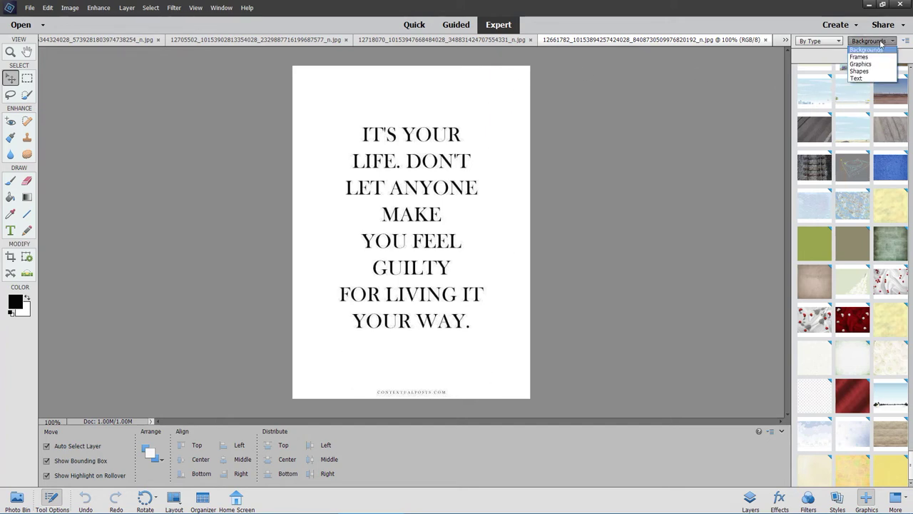
pyautogui.click(869, 65)
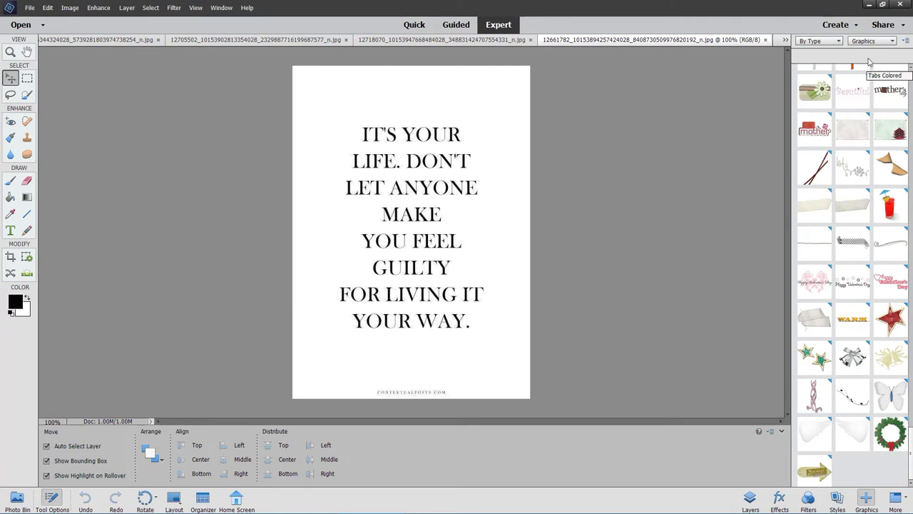
pyautogui.click(871, 42)
pyautogui.click(865, 71)
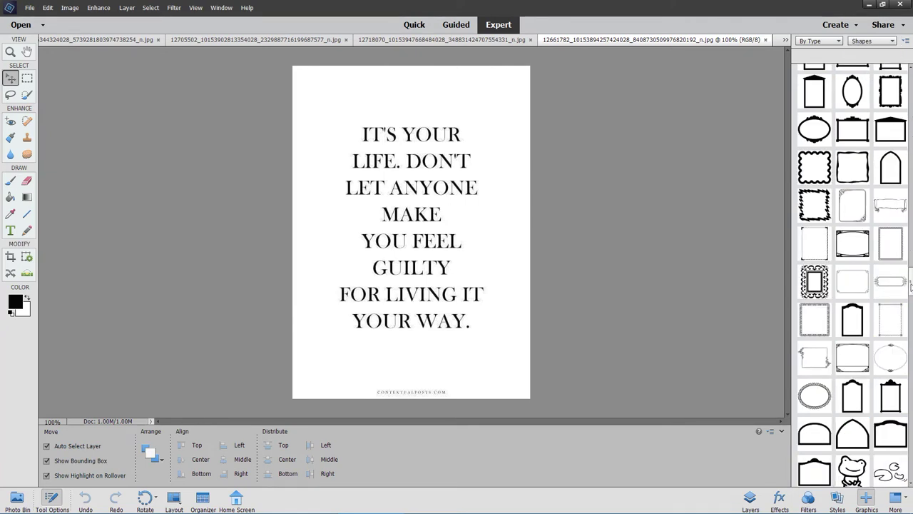
pyautogui.scroll(-15, 852, 275)
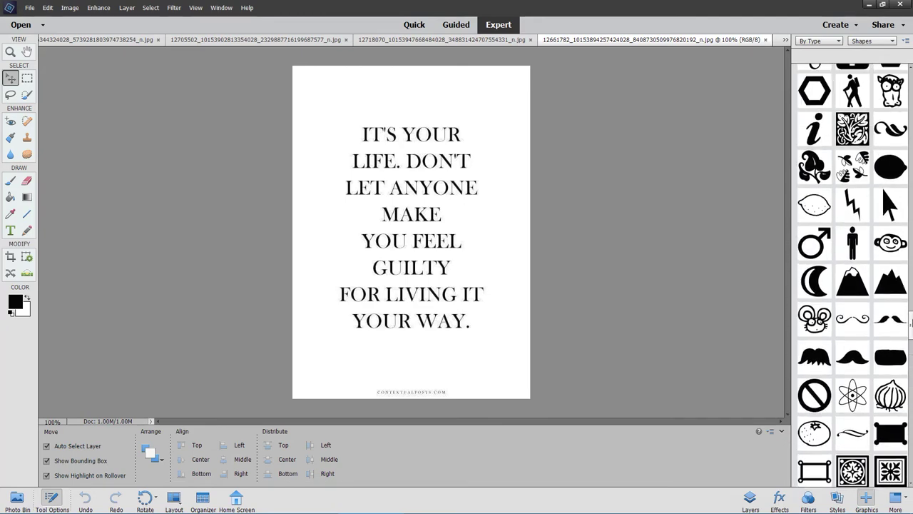
pyautogui.scroll(3, 852, 275)
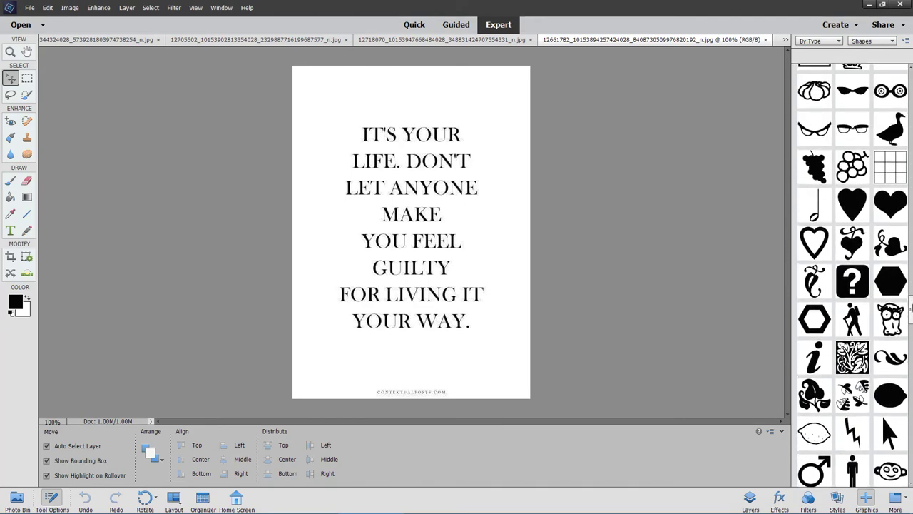
pyautogui.scroll(2, 852, 275)
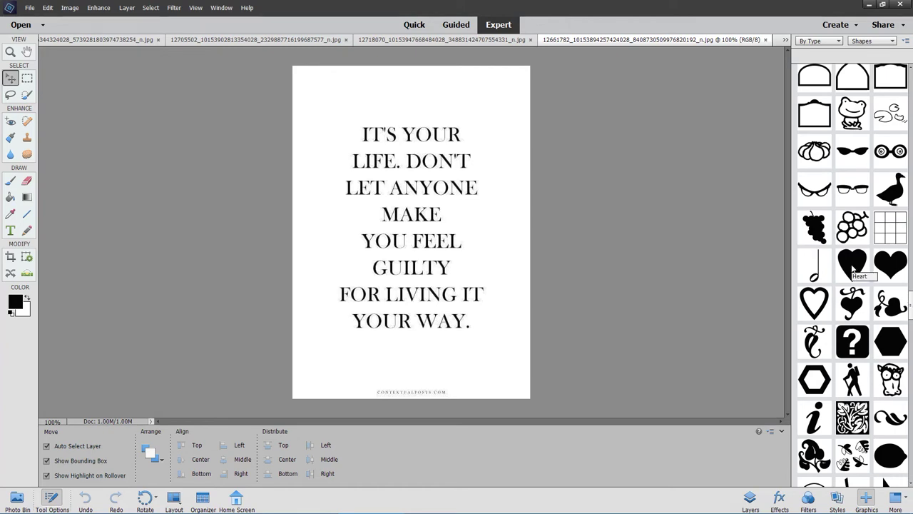
pyautogui.moveTo(885, 301); pyautogui.dragTo(497, 353)
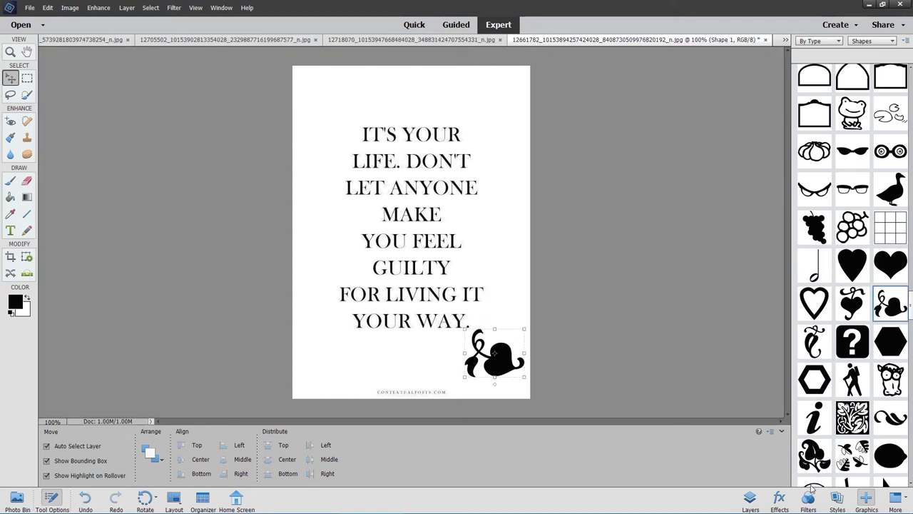
# - Apply the light blue Wow Plastic style to the heart ornament and move it slightly down towards the poster's bottom edge
pyautogui.click(836, 497)
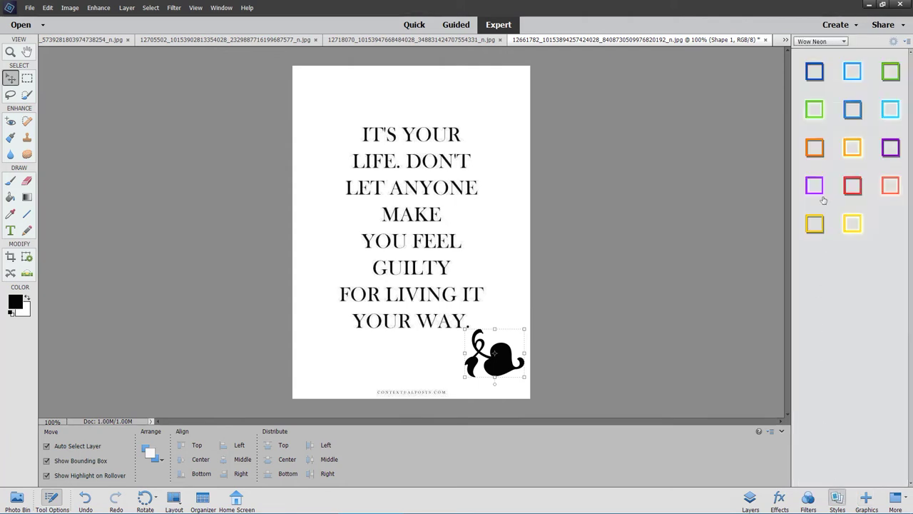
pyautogui.click(822, 42)
pyautogui.click(821, 147)
pyautogui.moveTo(814, 71); pyautogui.dragTo(493, 341)
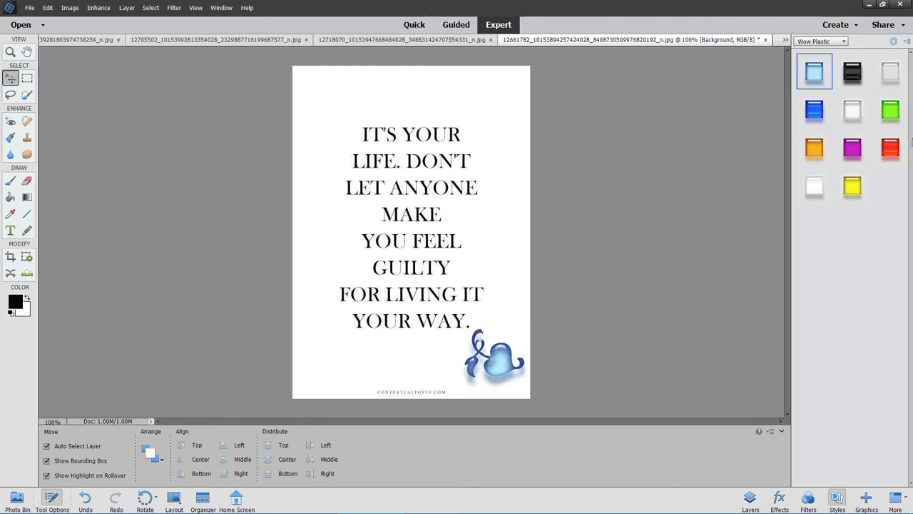
pyautogui.moveTo(500, 365); pyautogui.dragTo(501, 376)
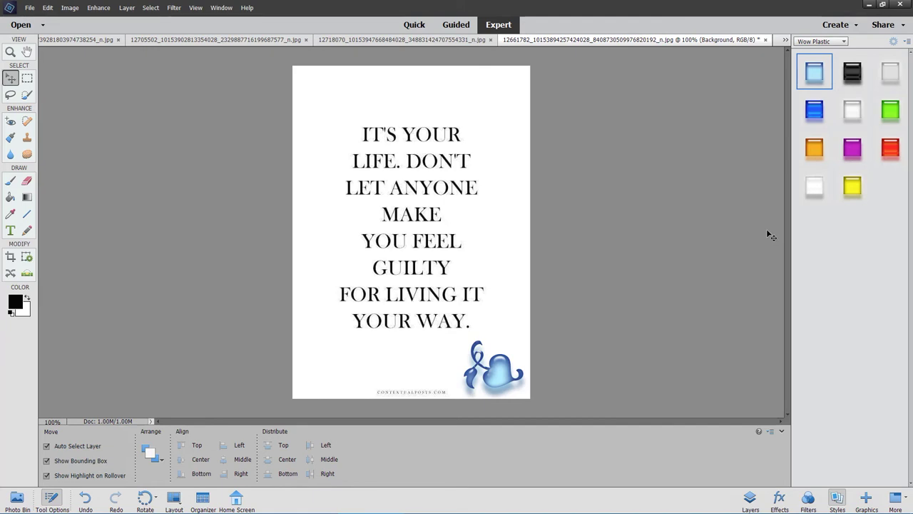
# - Try the yellow Wow Plastic style on the heart ornament and replace it with the pale white one
pyautogui.moveTo(853, 186); pyautogui.dragTo(513, 368)
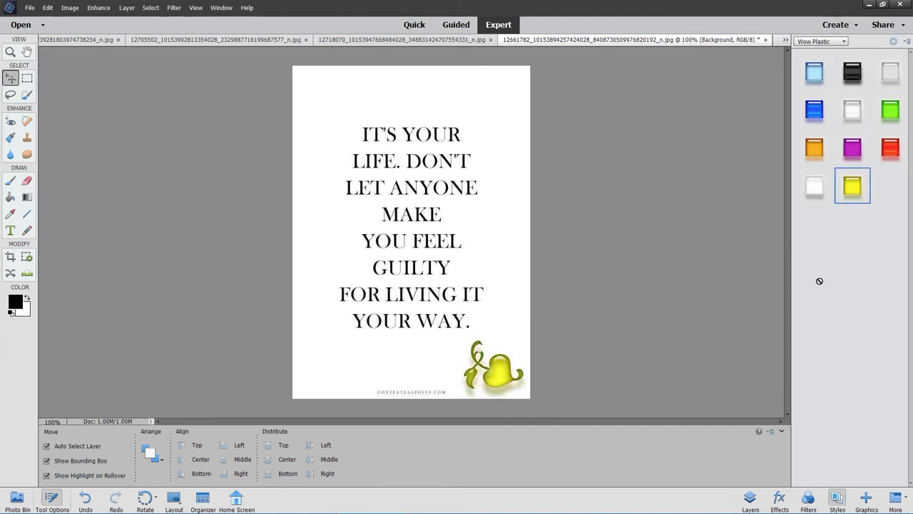
pyautogui.click(815, 188)
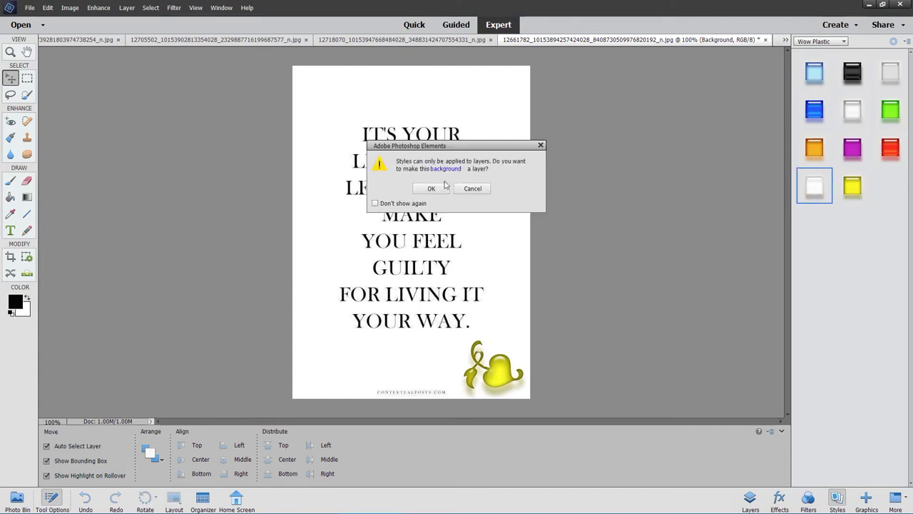
pyautogui.click(472, 188)
pyautogui.moveTo(802, 173); pyautogui.dragTo(513, 367)
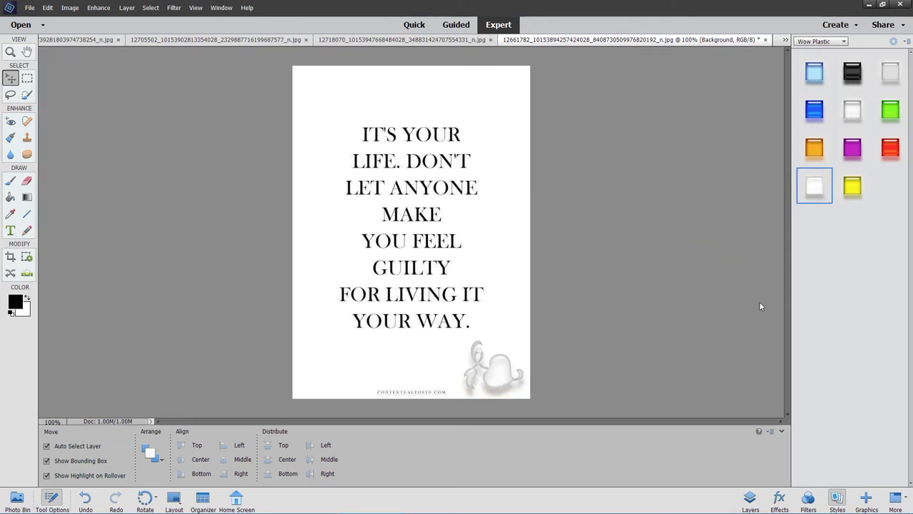
# - Move the heart ornament to the poster's upper-right corner and shrink it to fit above the text
pyautogui.moveTo(498, 378); pyautogui.dragTo(485, 101)
pyautogui.moveTo(451, 66); pyautogui.dragTo(510, 79)
pyautogui.click(489, 116)
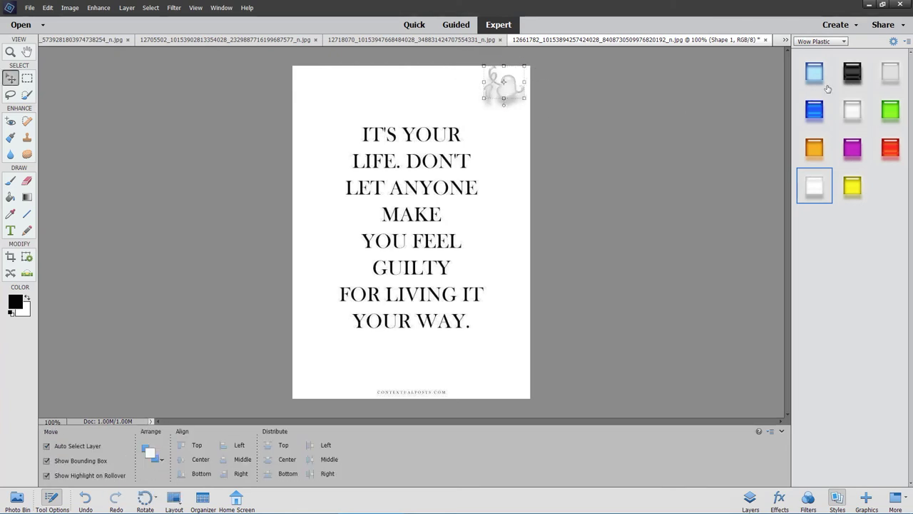
# - Add the Hiking shape from the Shapes collection below the end of "YOUR WAY." in the poster's lower-right area
pyautogui.click(865, 497)
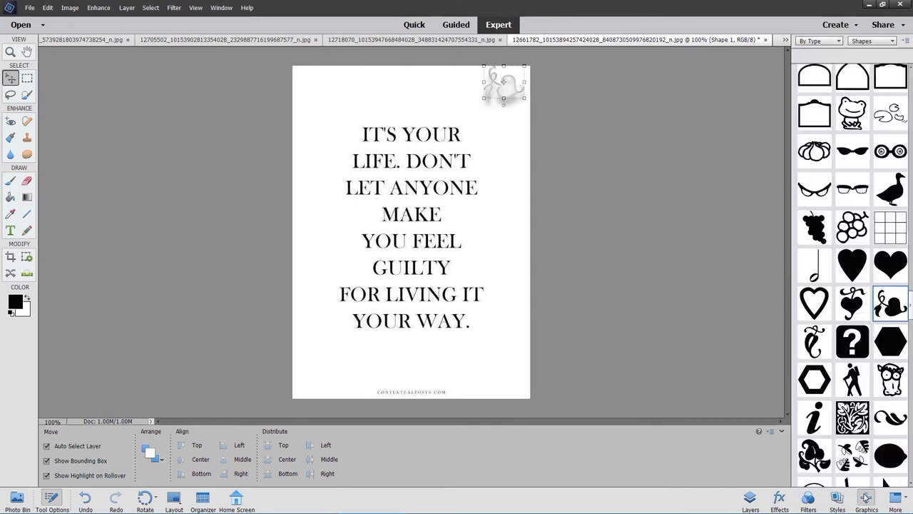
pyautogui.scroll(-2, 874, 186)
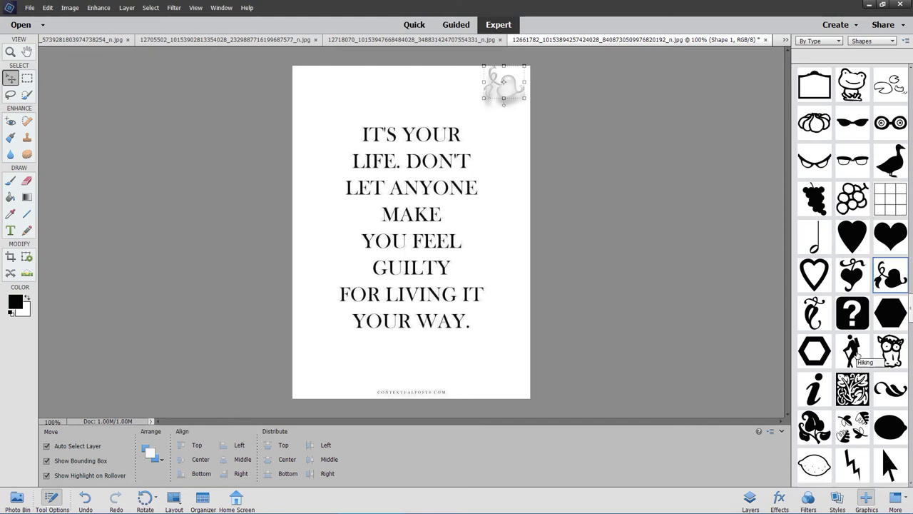
pyautogui.moveTo(854, 352); pyautogui.dragTo(487, 358)
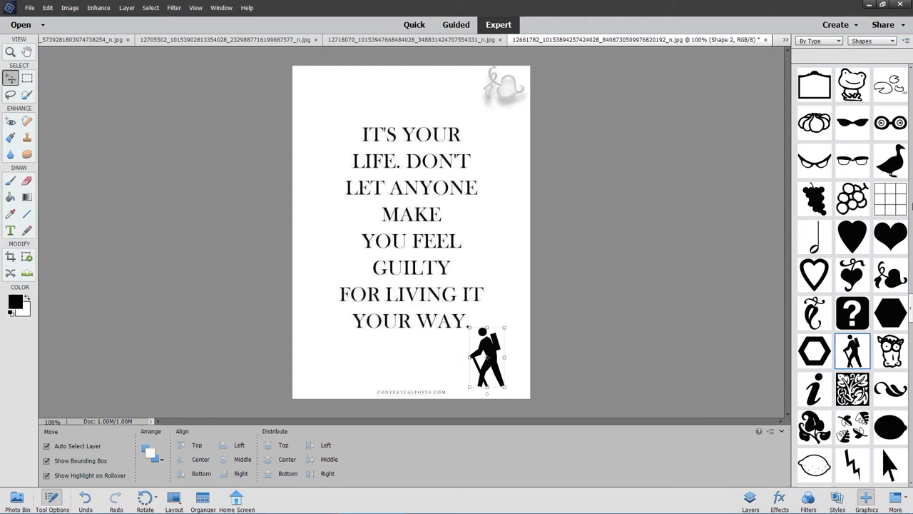
# - Add the rabbit shape from the Shapes collection in the poster's lower-left corner and shrink it to about 29%
pyautogui.moveTo(910, 308); pyautogui.dragTo(910, 378)
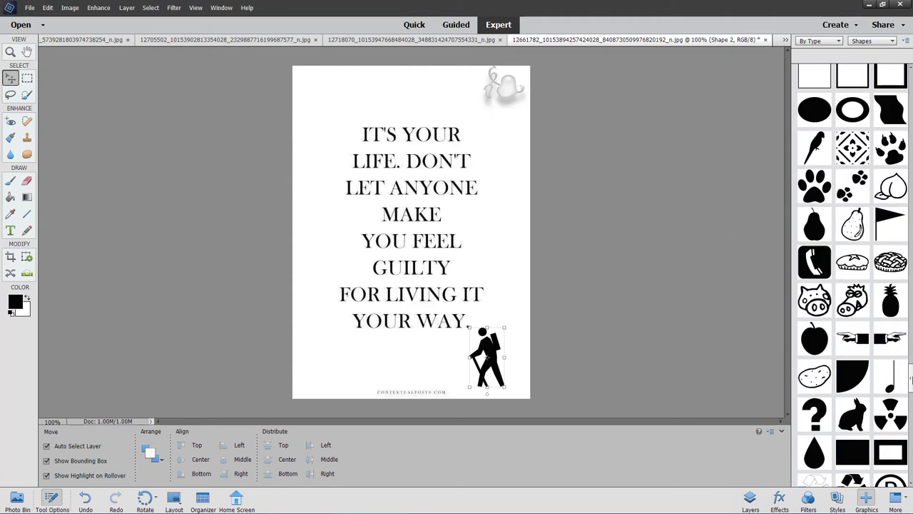
pyautogui.moveTo(853, 413); pyautogui.dragTo(329, 366)
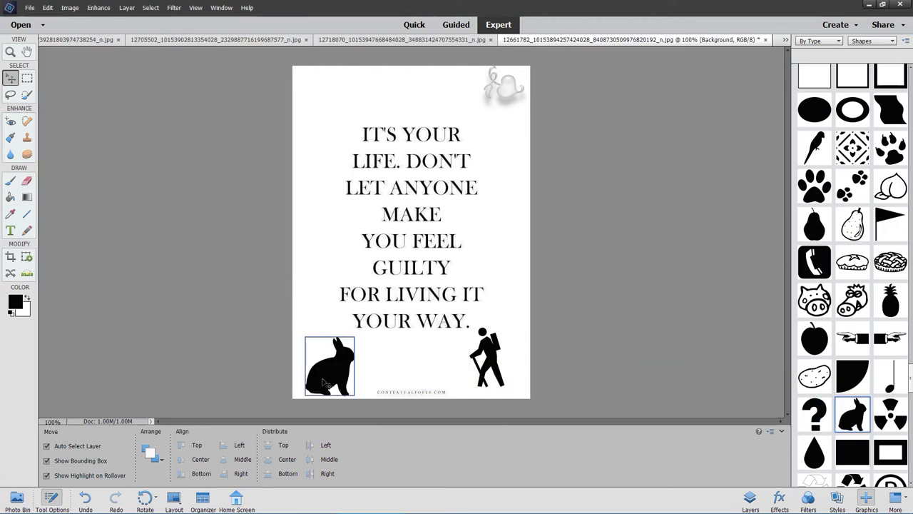
pyautogui.moveTo(354, 336); pyautogui.dragTo(319, 375)
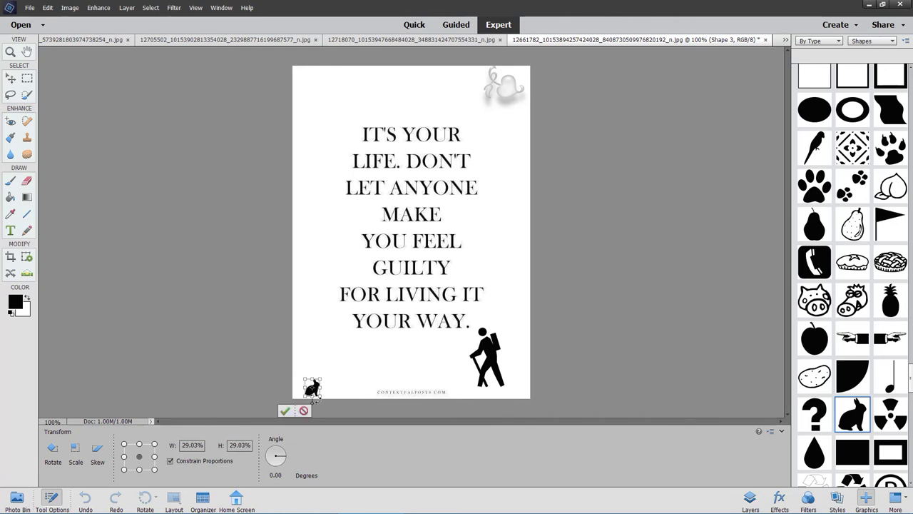
pyautogui.click(284, 411)
pyautogui.click(378, 369)
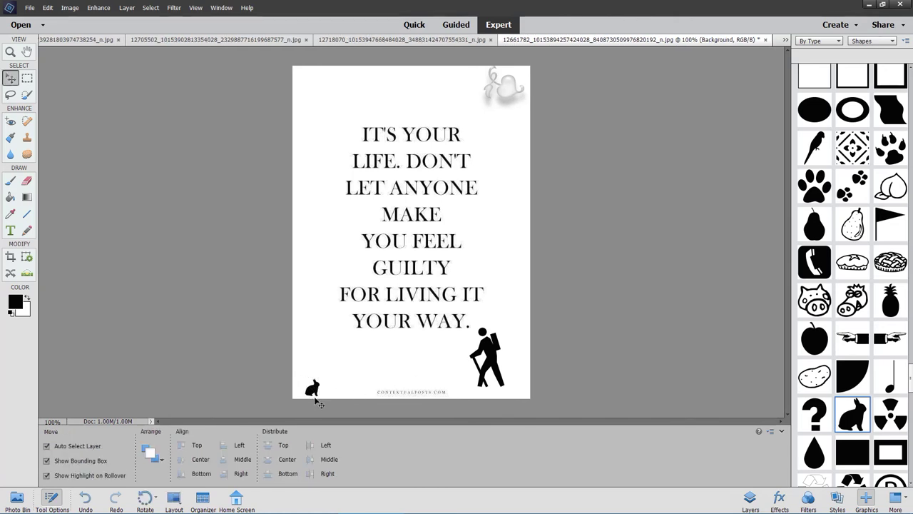
# - Try the Wow-Plastic Clear style on the hiker shape and undo it
pyautogui.click(484, 364)
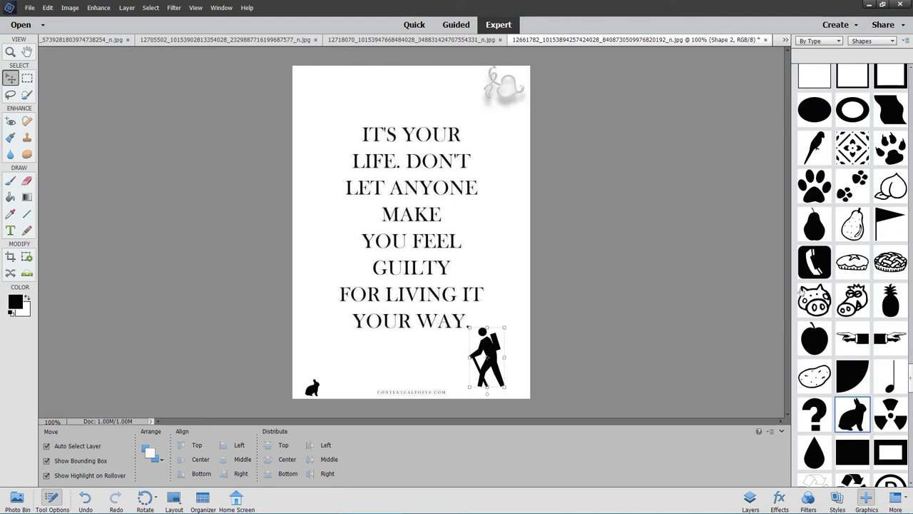
pyautogui.click(838, 498)
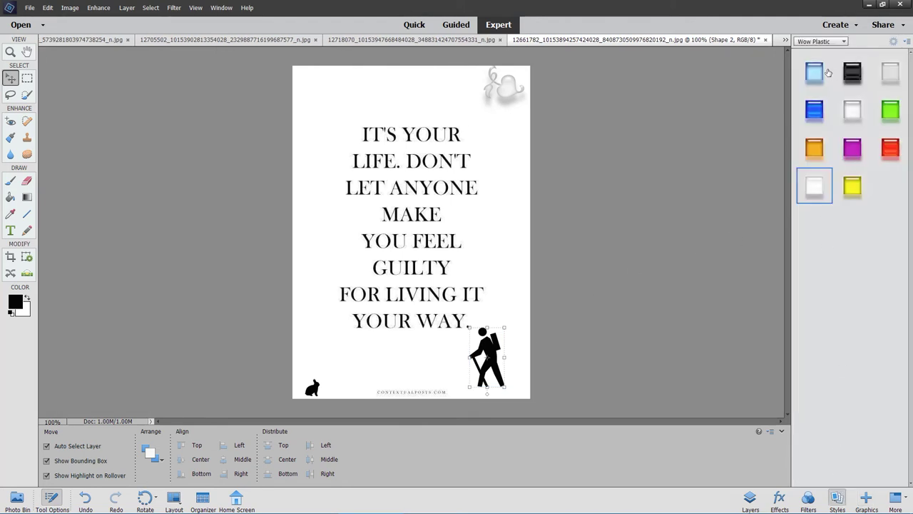
pyautogui.click(891, 73)
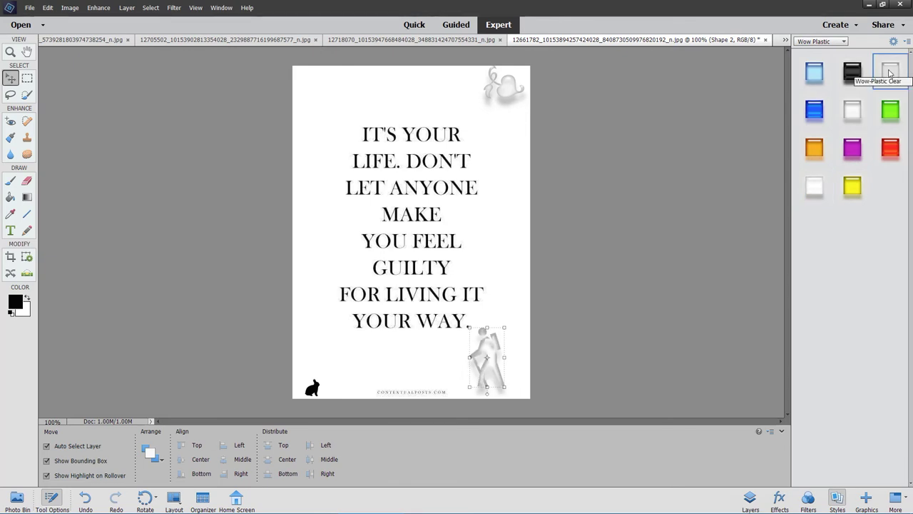
pyautogui.hotkey('ctrl', 'z')
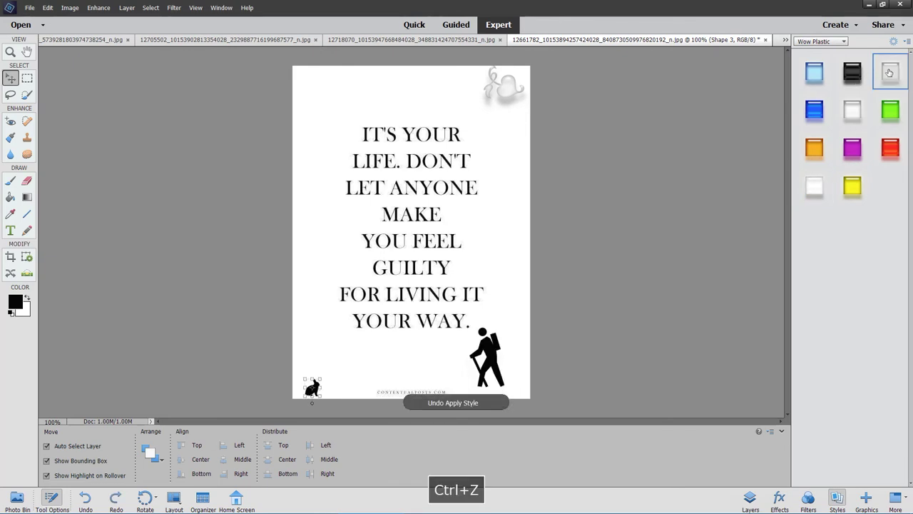
# - Apply the light grey Wow Chrome style to the rabbit shape
pyautogui.click(816, 41)
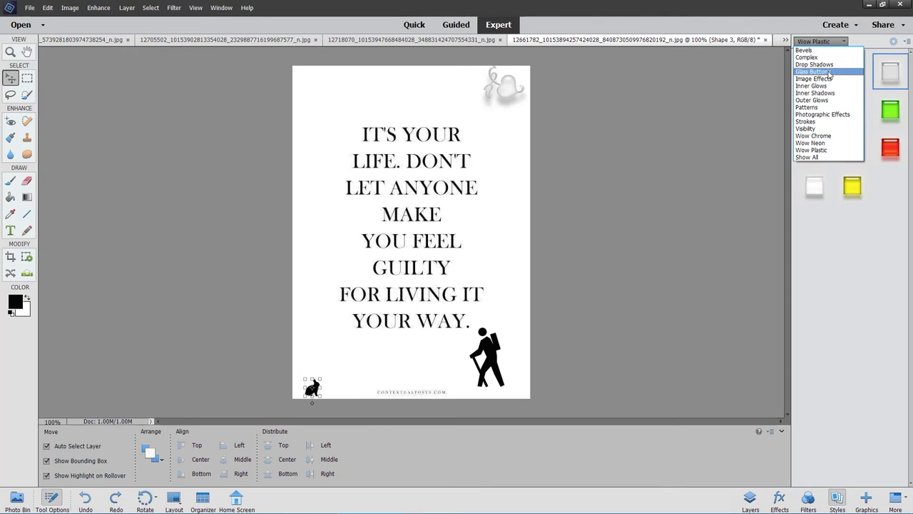
pyautogui.click(826, 136)
pyautogui.click(815, 110)
pyautogui.click(453, 320)
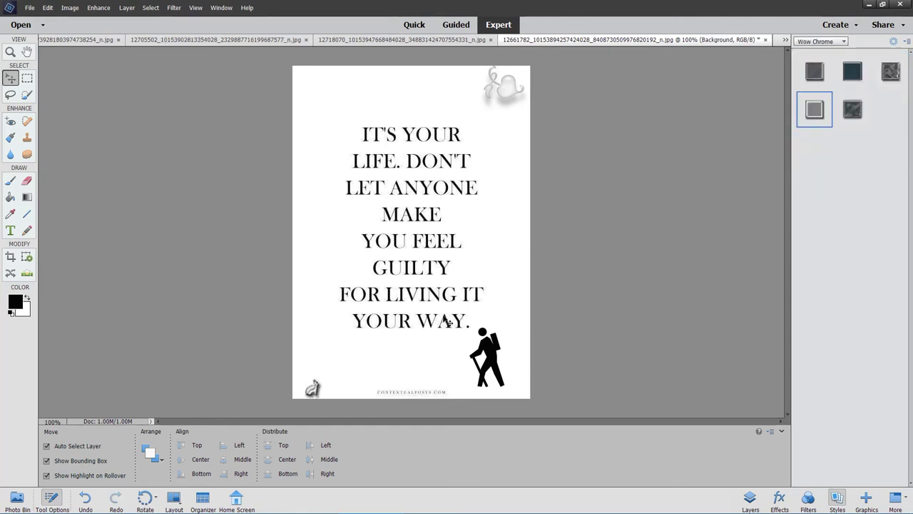
pyautogui.click(315, 387)
pyautogui.moveTo(321, 379)
pyautogui.mouseDown()
pyautogui.moveTo(346, 347)
pyautogui.moveTo(328, 369)
pyautogui.mouseUp()
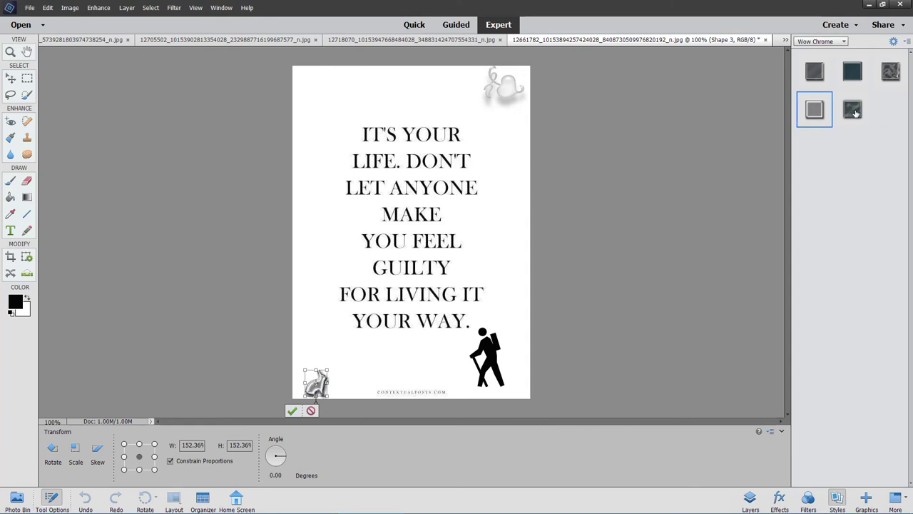
pyautogui.click(311, 410)
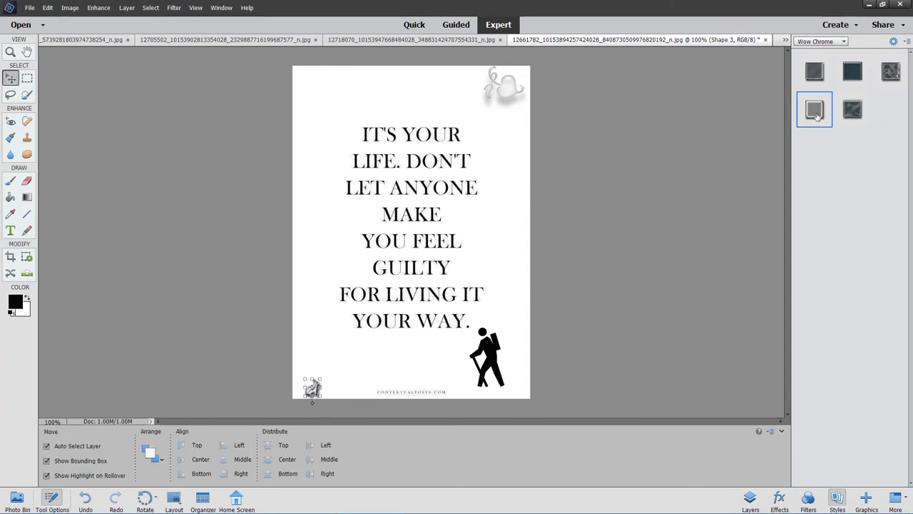
# - Apply the same light grey Wow Chrome style to the hiker and move the heart ornament slightly down and left, closer to the text
pyautogui.moveTo(817, 116); pyautogui.dragTo(486, 351)
pyautogui.click(520, 297)
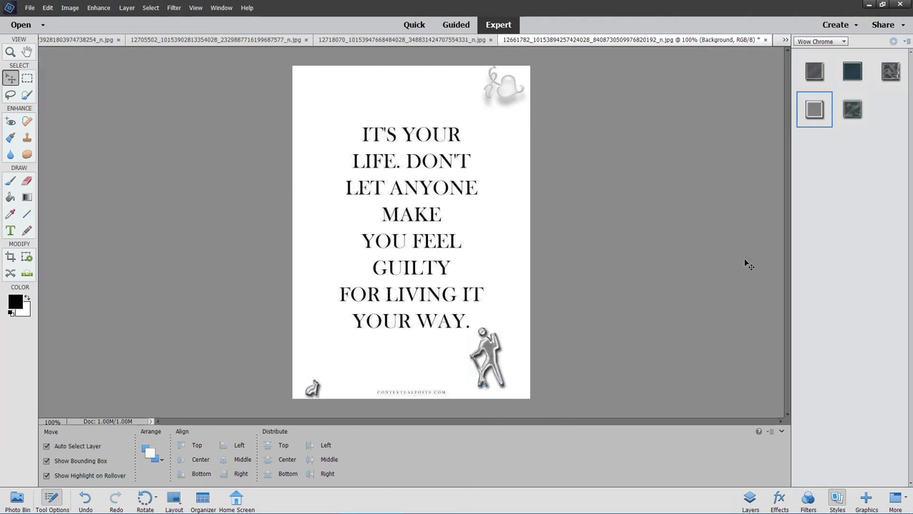
pyautogui.moveTo(509, 82); pyautogui.dragTo(498, 100)
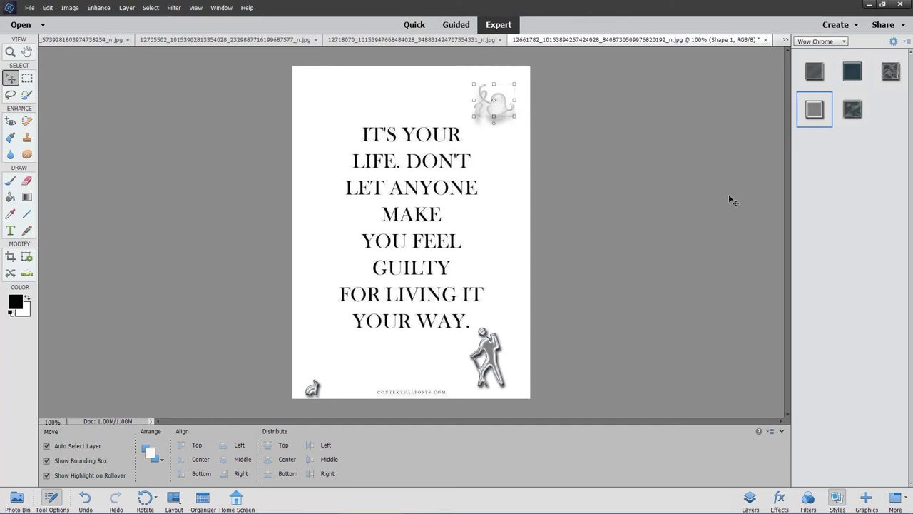
pyautogui.click(536, 170)
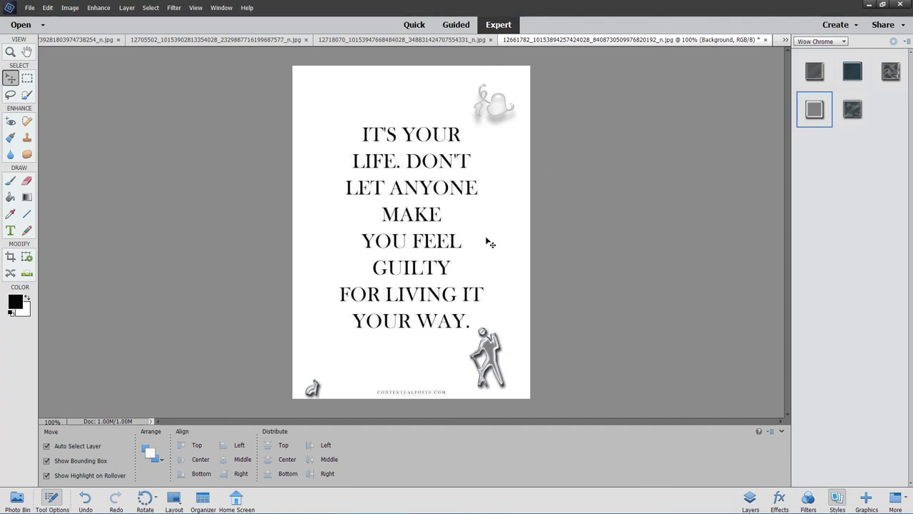
# - Edit the heart ornament's layer style and set its lighting angle to 84°
pyautogui.rightClick(491, 107)
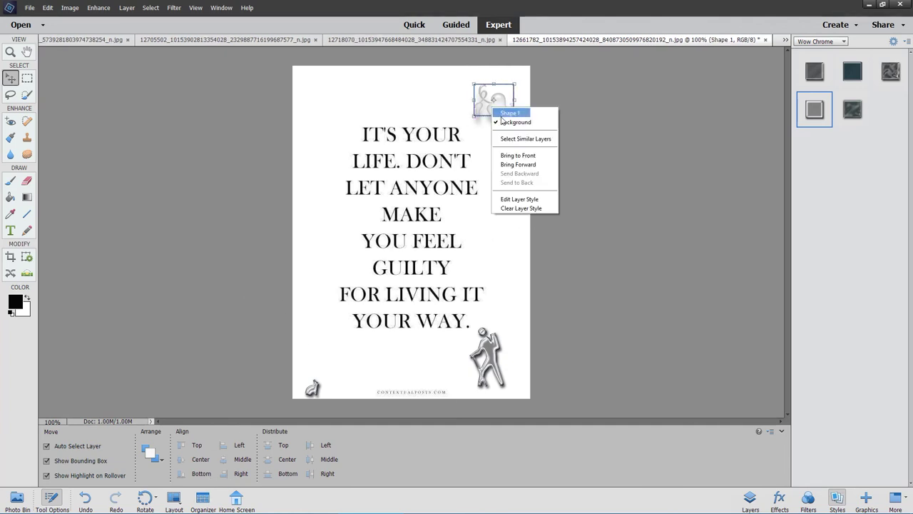
pyautogui.click(524, 200)
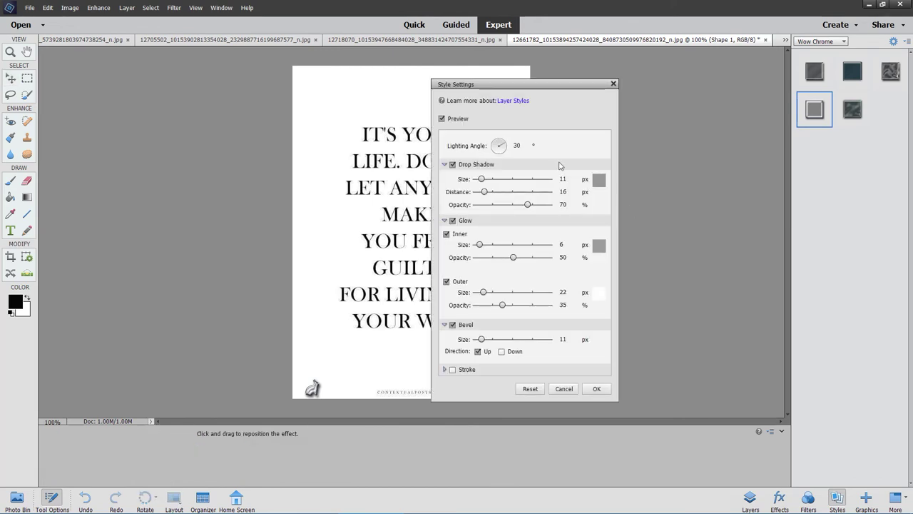
pyautogui.moveTo(489, 86); pyautogui.dragTo(603, 78)
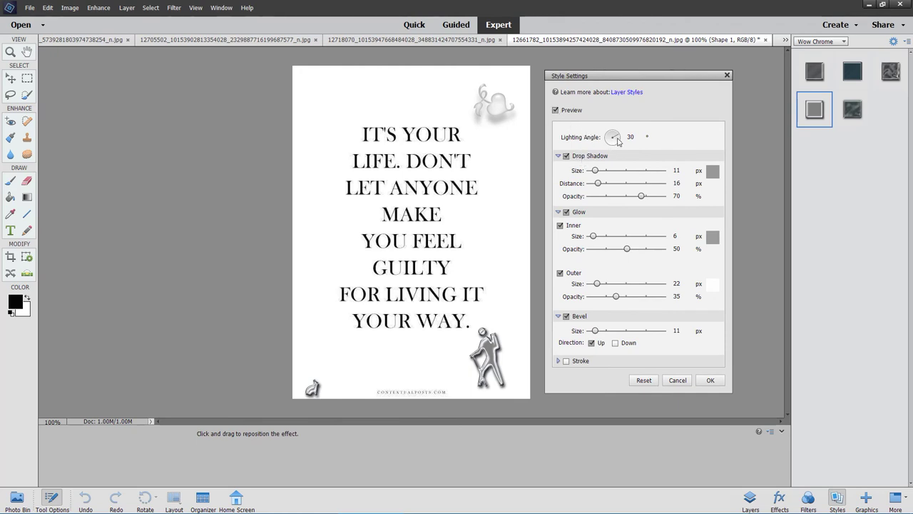
pyautogui.moveTo(620, 140)
pyautogui.mouseDown()
pyautogui.moveTo(613, 134)
pyautogui.moveTo(616, 147)
pyautogui.moveTo(630, 135)
pyautogui.moveTo(612, 134)
pyautogui.mouseUp()
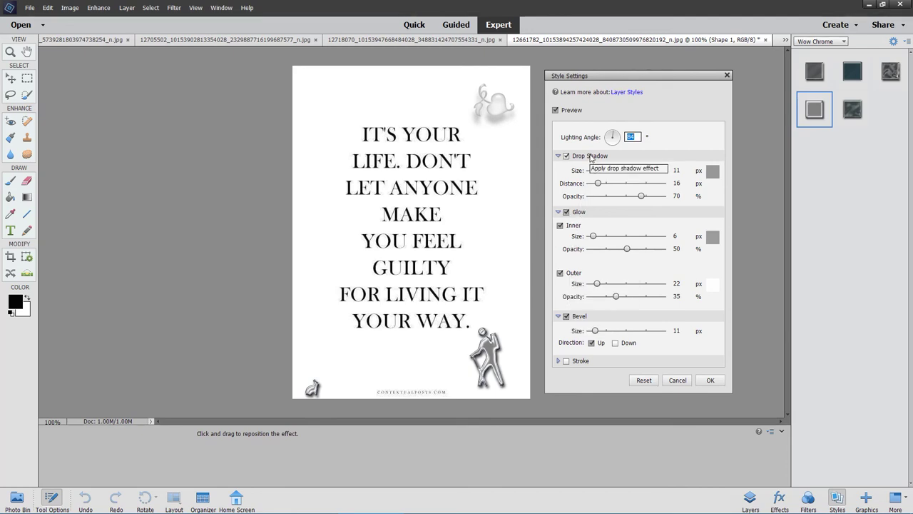
# - Enable the stroke effect in the heart ornament's layer style
pyautogui.click(558, 361)
pyautogui.click(566, 361)
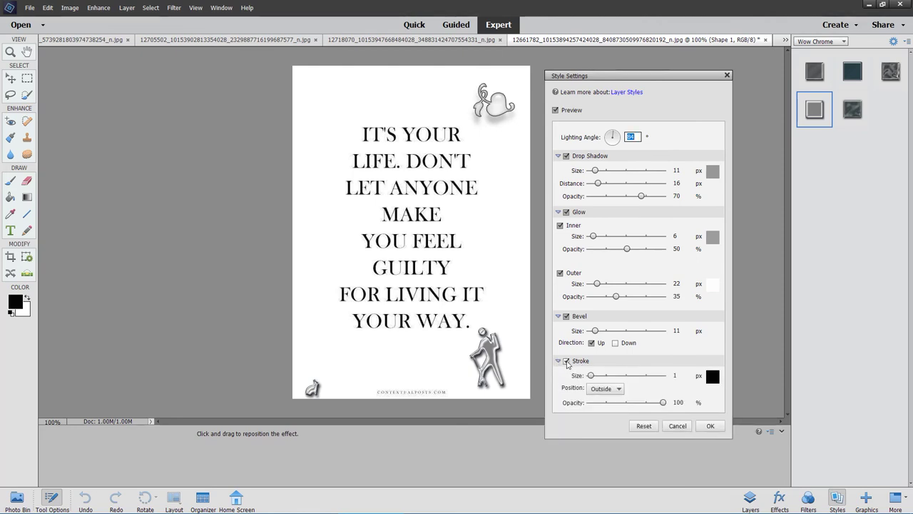
pyautogui.click(566, 362)
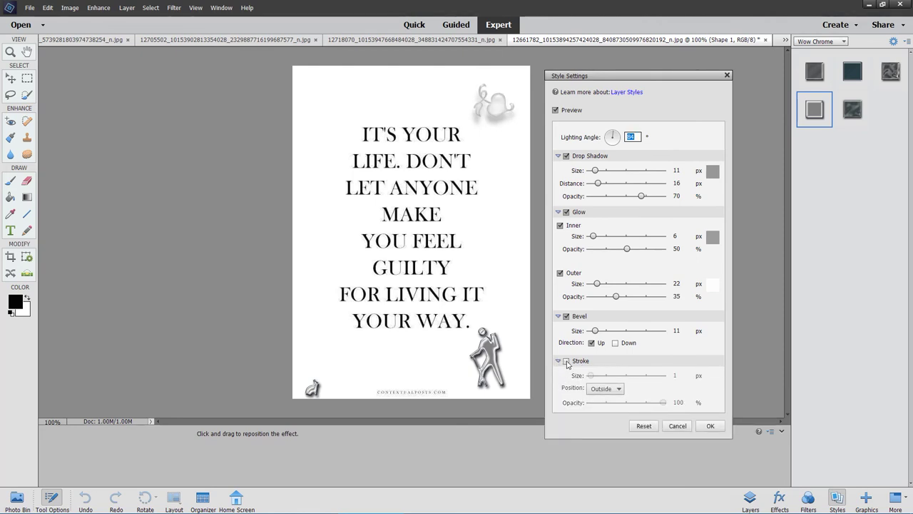
pyautogui.click(566, 361)
# - Try a blue stroke colour on the heart ornament, and change it to olive 999828
pyautogui.click(715, 379)
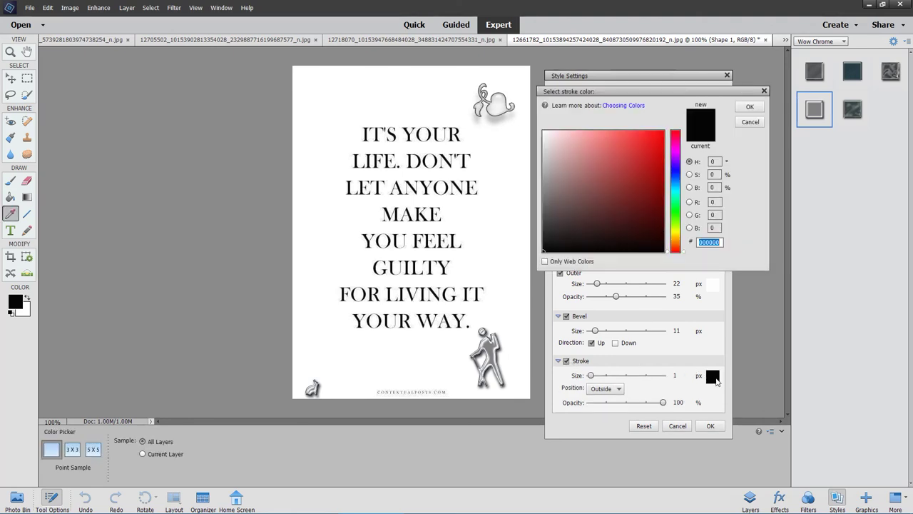
pyautogui.click(675, 167)
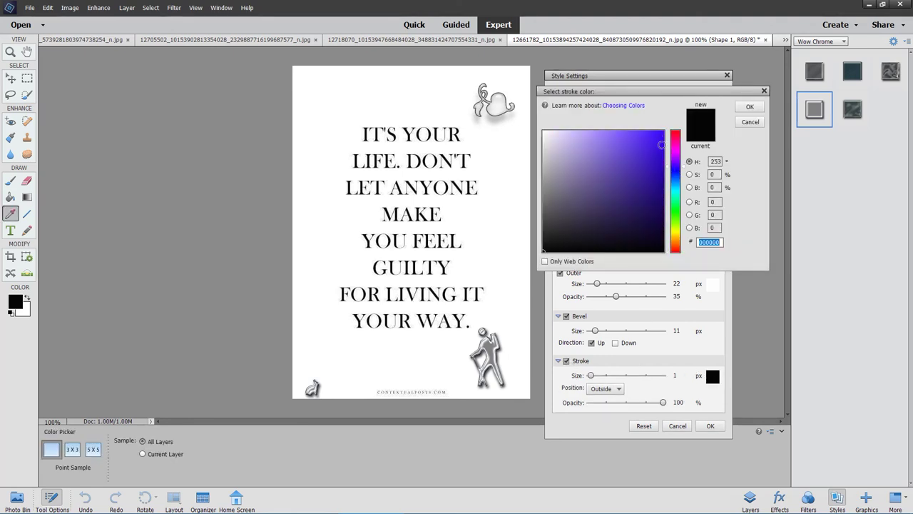
pyautogui.click(660, 134)
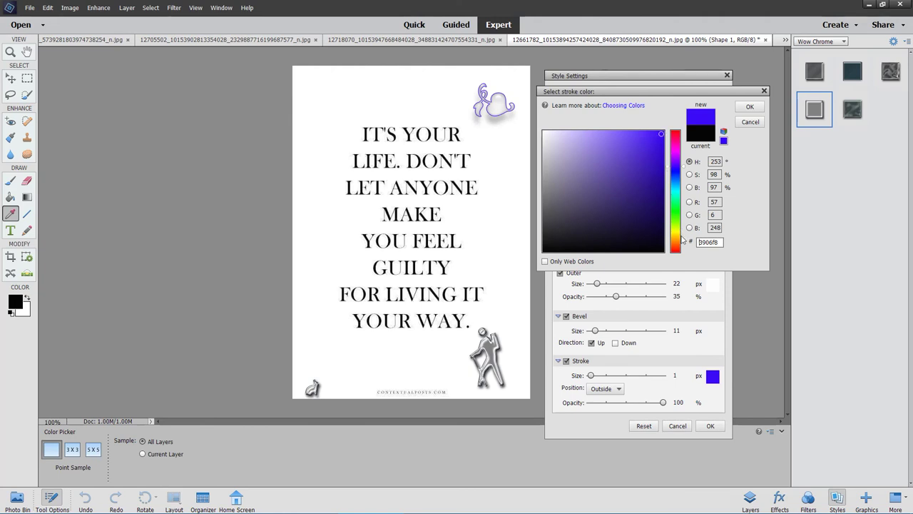
pyautogui.click(677, 233)
pyautogui.click(654, 157)
pyautogui.moveTo(653, 157)
pyautogui.mouseDown()
pyautogui.moveTo(622, 209)
pyautogui.moveTo(585, 147)
pyautogui.moveTo(646, 151)
pyautogui.moveTo(634, 235)
pyautogui.moveTo(632, 179)
pyautogui.mouseUp()
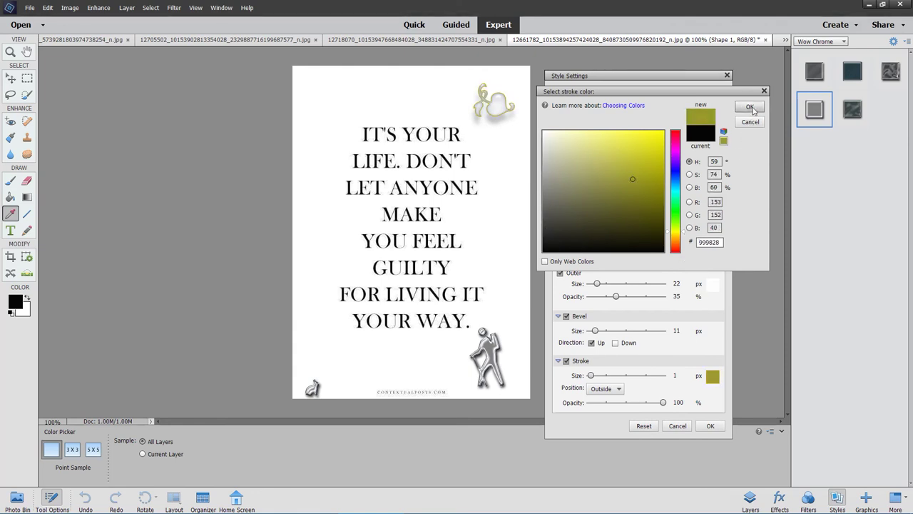
pyautogui.click(750, 107)
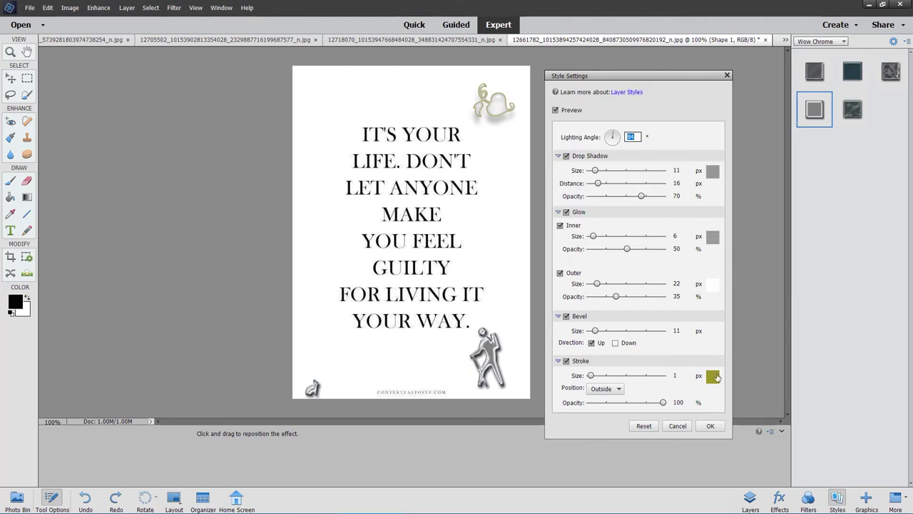
# - Compare the heart ornament with and without the stroke, and try the Inside and Center stroke positions before returning to Outside
pyautogui.click(566, 361)
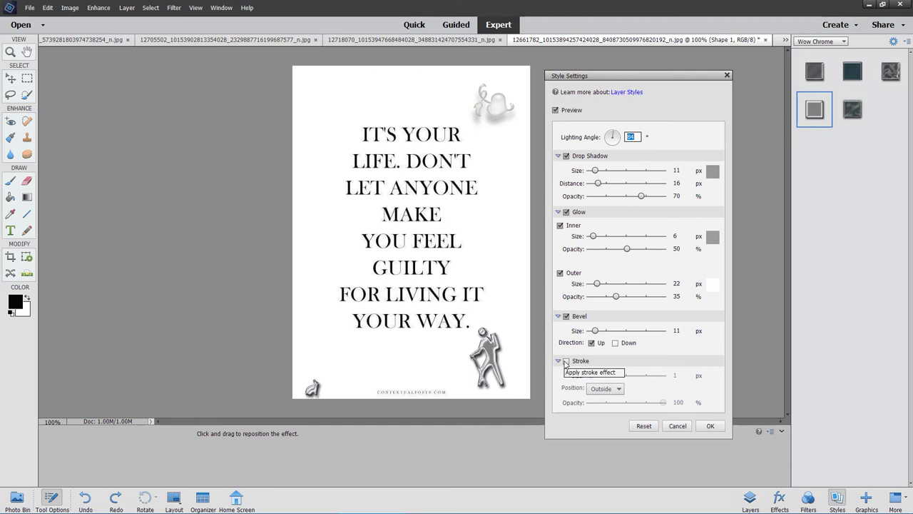
pyautogui.click(566, 361)
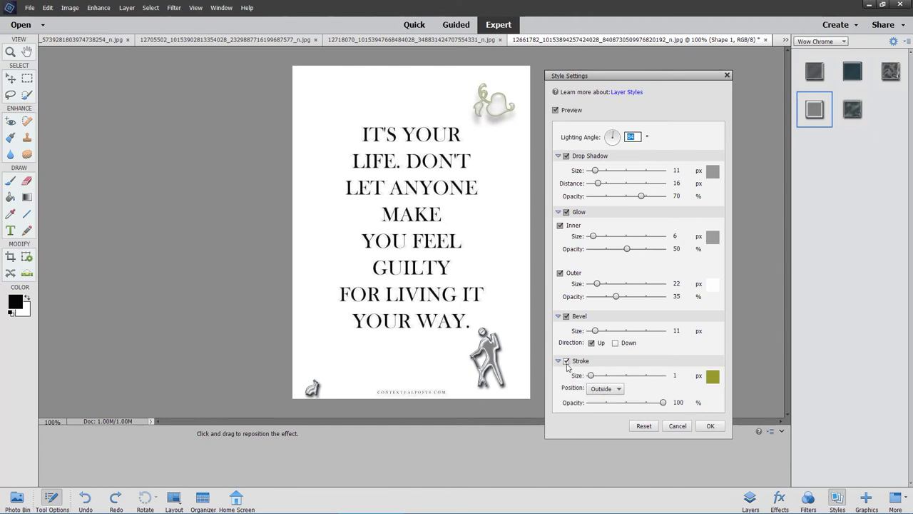
pyautogui.click(608, 389)
pyautogui.click(605, 408)
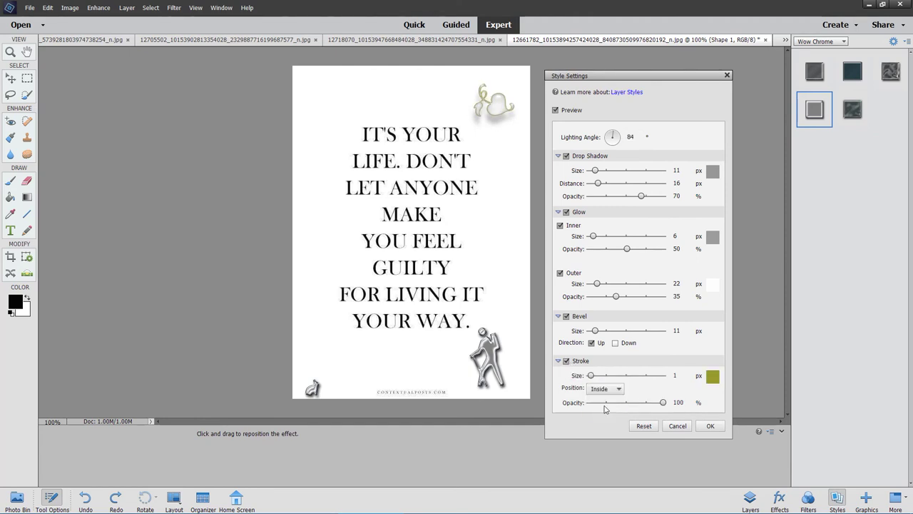
pyautogui.click(605, 389)
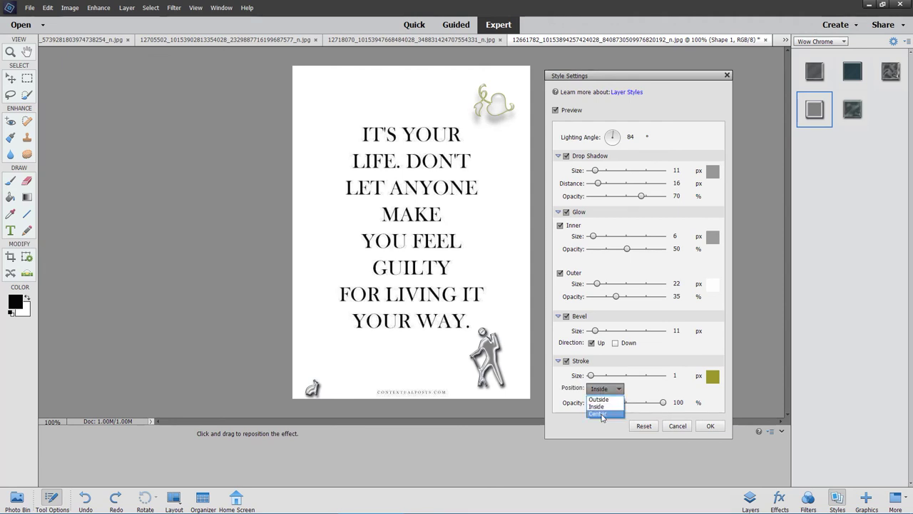
pyautogui.click(601, 418)
pyautogui.click(605, 389)
pyautogui.click(606, 401)
# - Lower the stroke's opacity to 58% and, after trying sizes of 3 and 2 px, set its size to 1 px
pyautogui.moveTo(661, 406)
pyautogui.mouseDown()
pyautogui.moveTo(568, 404)
pyautogui.moveTo(708, 409)
pyautogui.moveTo(633, 404)
pyautogui.mouseUp()
pyautogui.moveTo(590, 377)
pyautogui.mouseDown()
pyautogui.moveTo(607, 376)
pyautogui.moveTo(589, 374)
pyautogui.mouseUp()
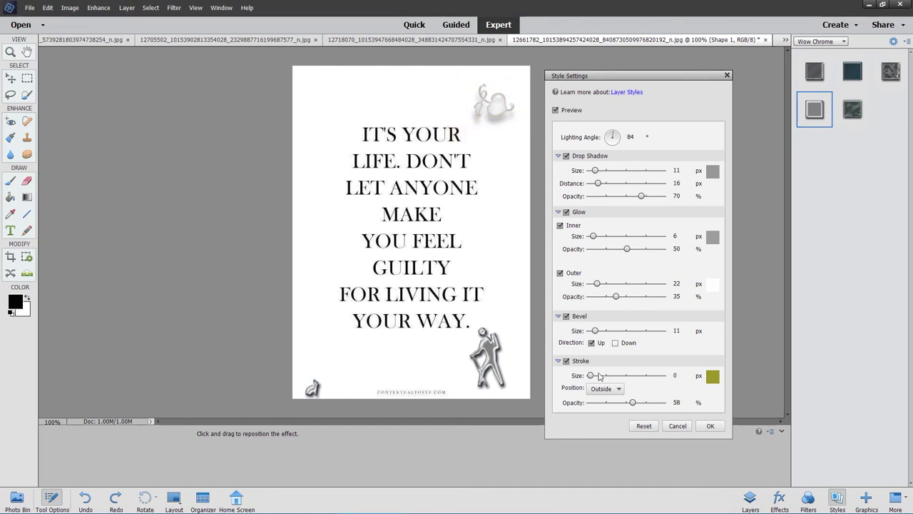
pyautogui.click(676, 376)
pyautogui.doubleClick(683, 375)
pyautogui.write('3')
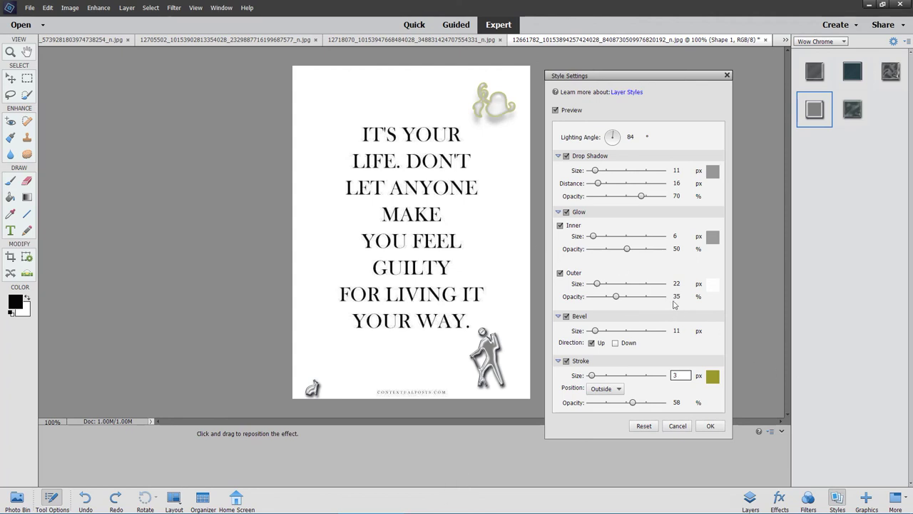
pyautogui.doubleClick(683, 376)
pyautogui.write('2')
pyautogui.write('1')
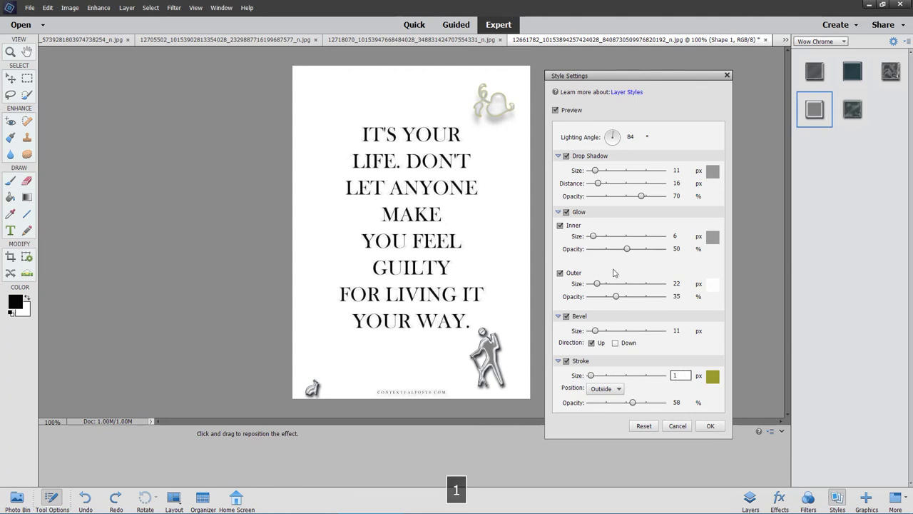
# - Change the stroke colour to near-black 070700 and apply the style settings to the heart ornament
pyautogui.click(712, 376)
pyautogui.click(658, 248)
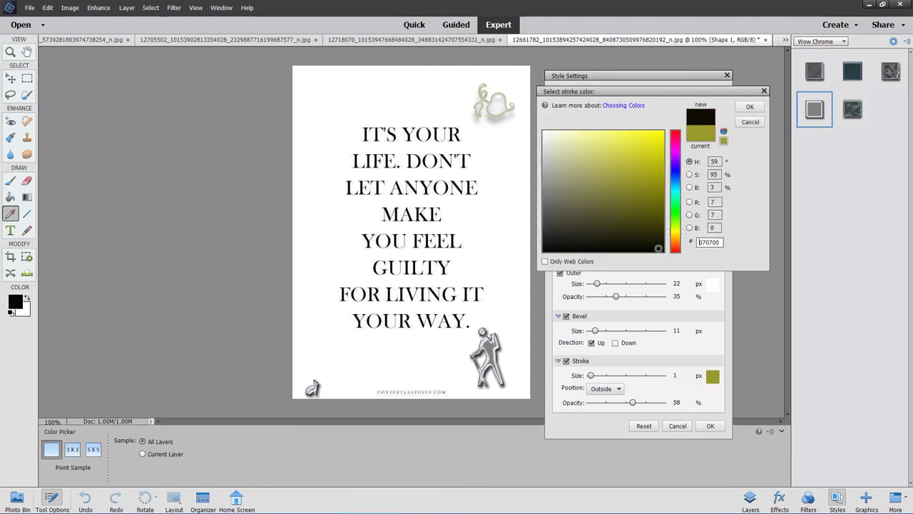
pyautogui.click(750, 106)
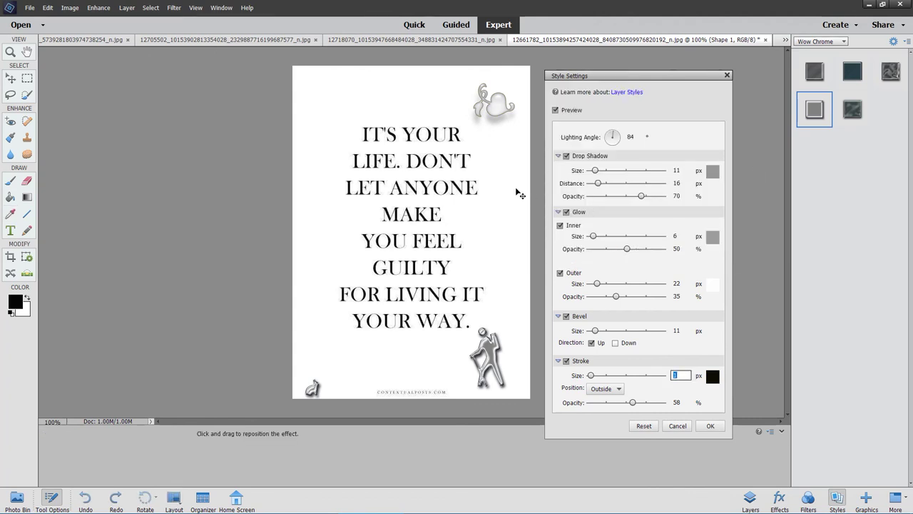
pyautogui.click(711, 426)
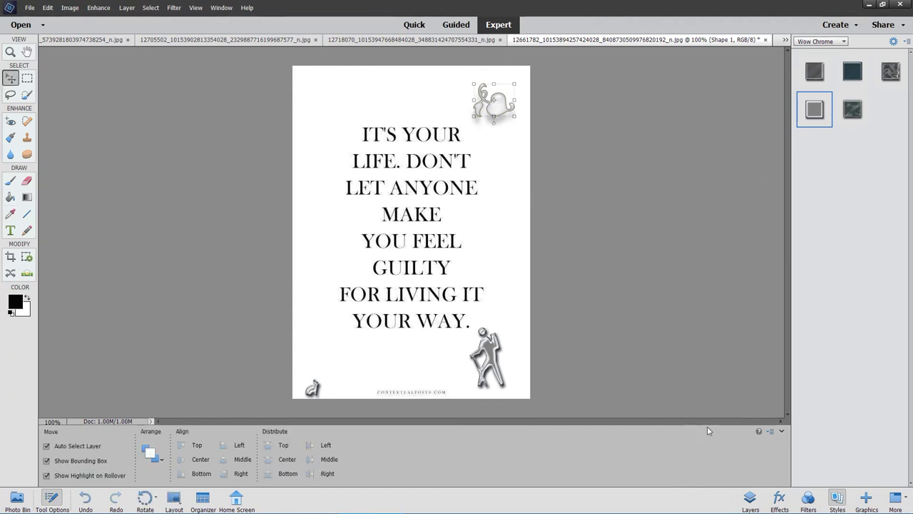
pyautogui.click(501, 190)
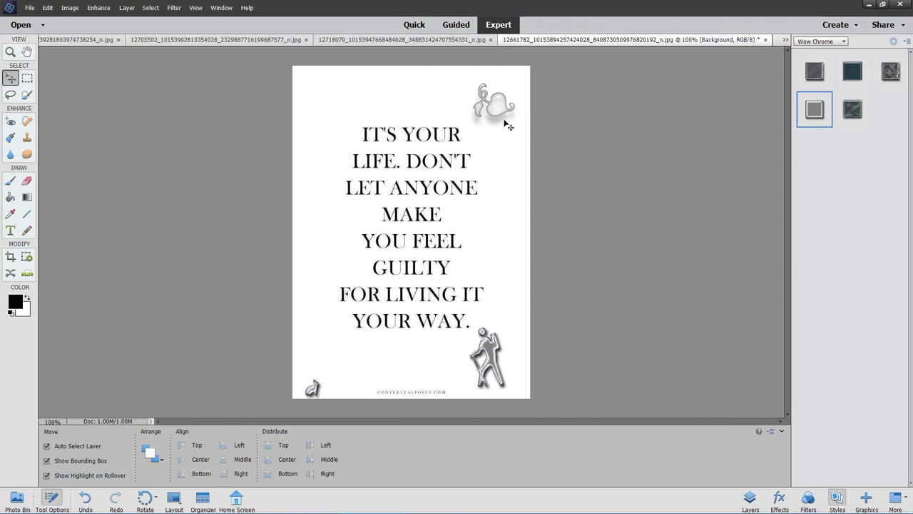